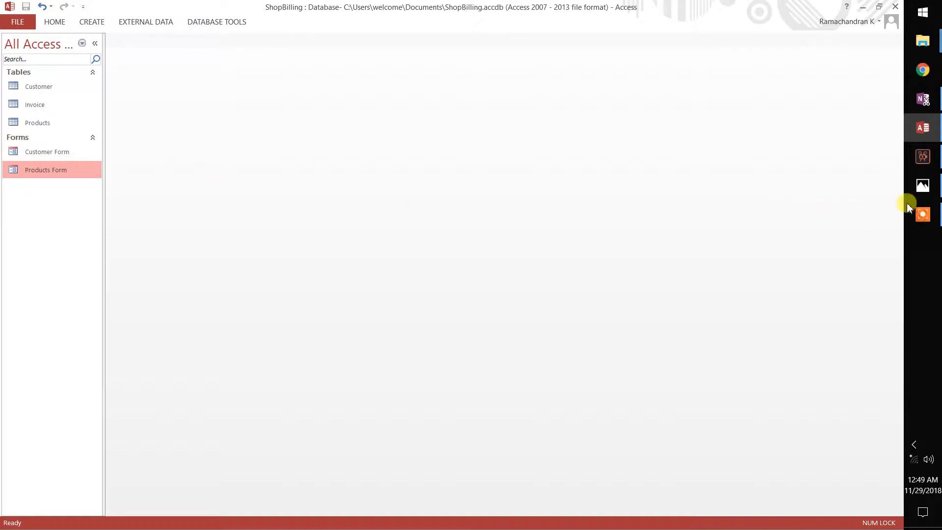
Step: Switch to Photos to examine the sample layout in Invoice_Format.png, and return to the ShopBilling database
mouse_move(928, 193)
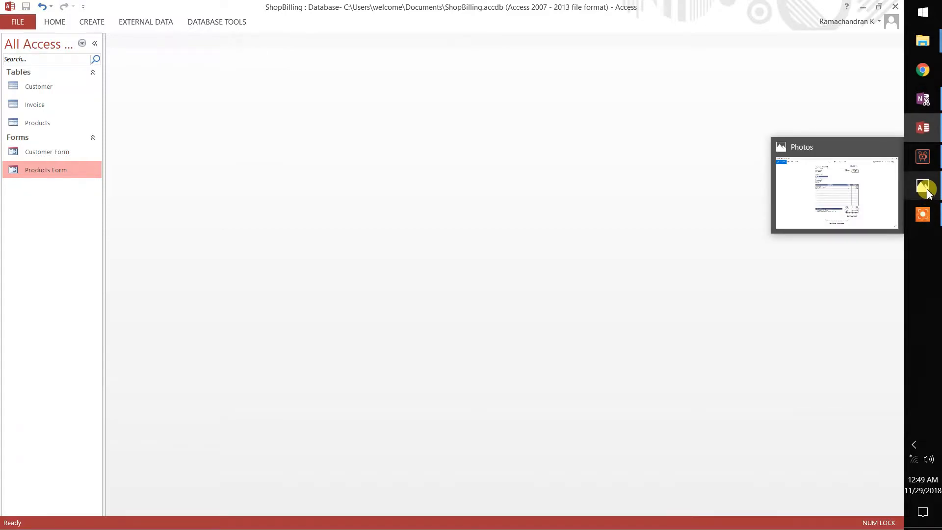
left_click(927, 193)
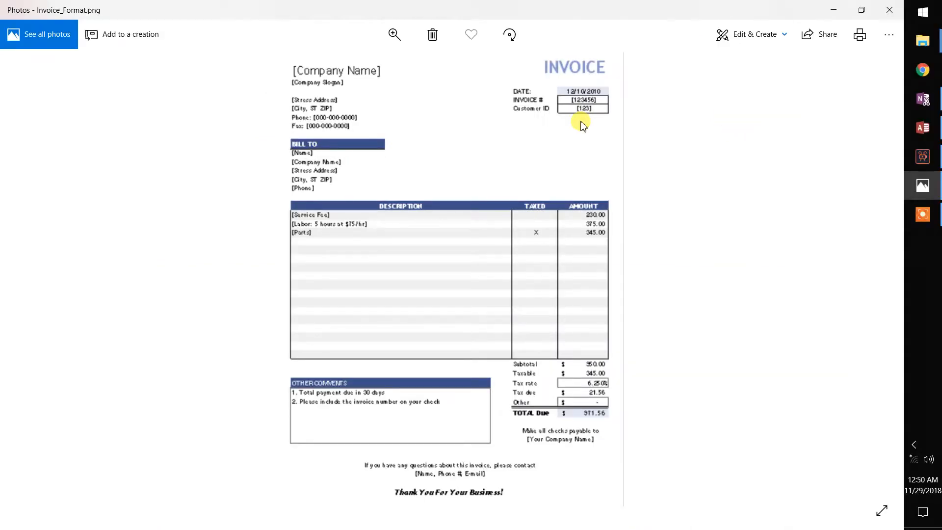
left_click(831, 11)
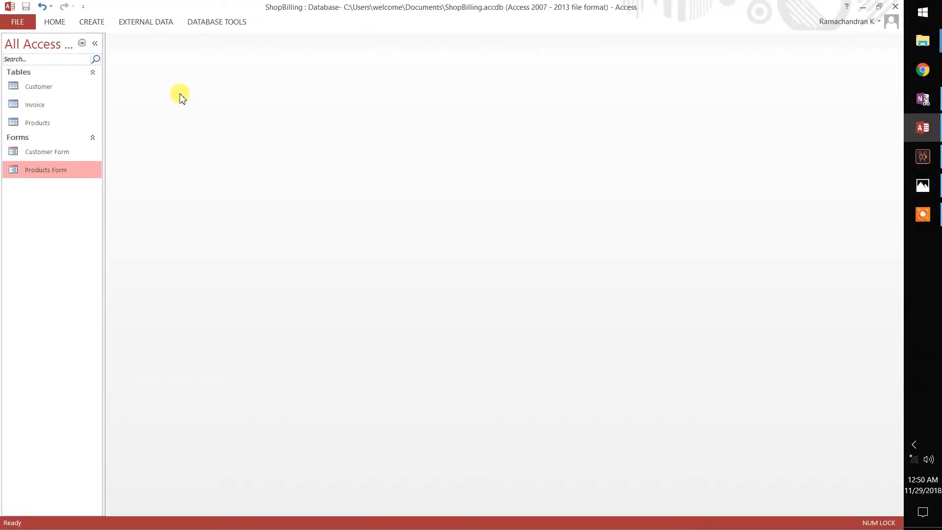
Step: Create a new table in the ShopBilling database and save it as InvoiceDetails
left_click(91, 22)
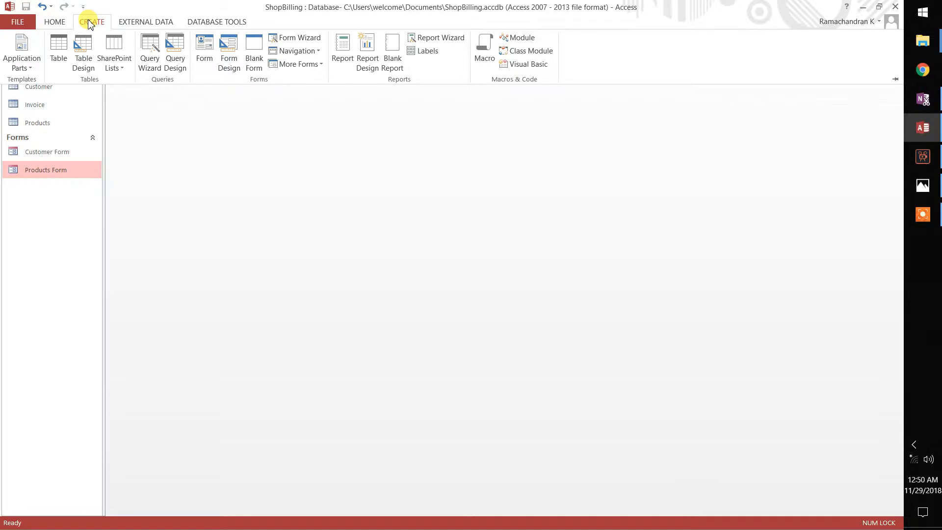
left_click(58, 62)
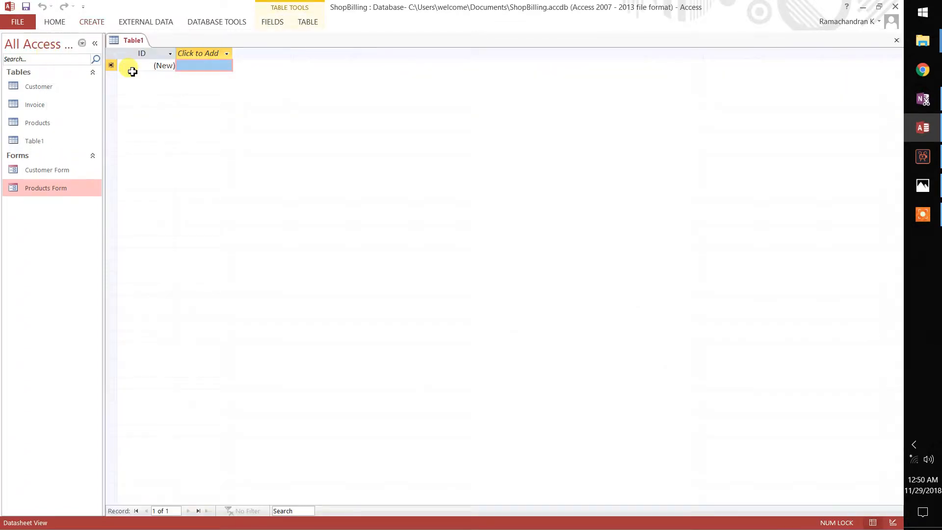
right_click(132, 40)
left_click(147, 48)
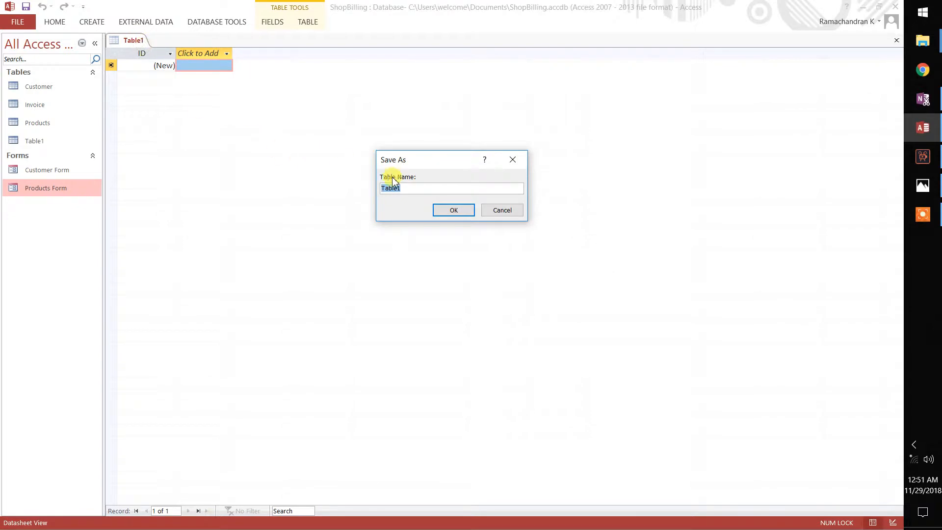
type("InvoiceDetails")
key("Return")
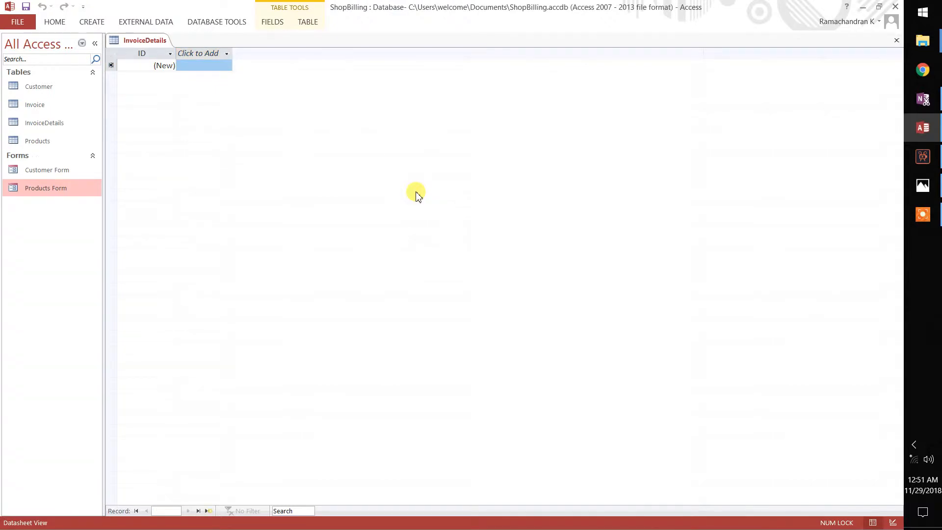
Step: Show the InvoiceDetails table in Design View and rename its ID key field as InvoiceDetailID
right_click(149, 41)
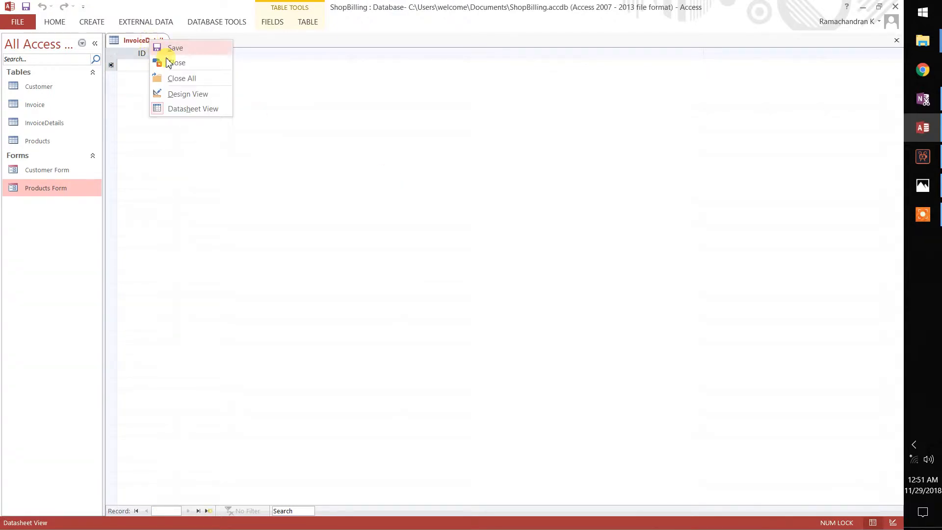
left_click(184, 94)
left_click(179, 68)
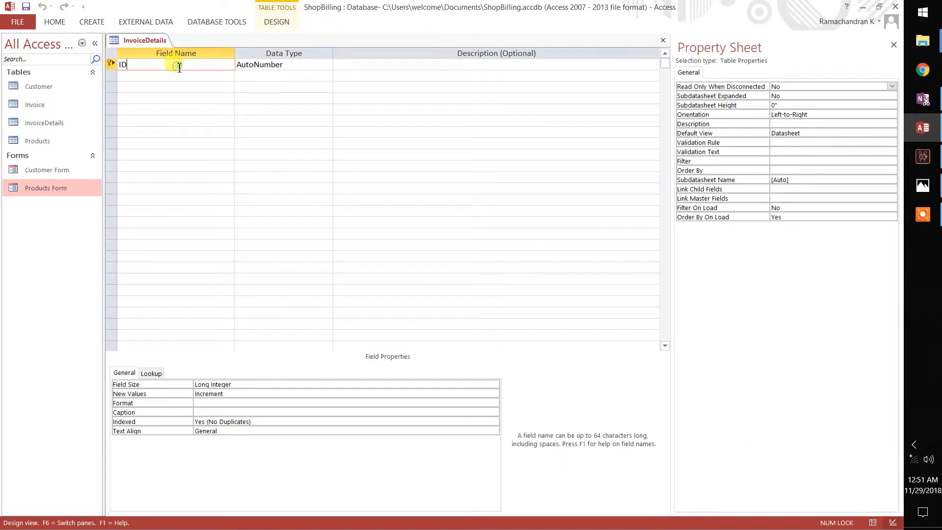
type("InvoiceDetail")
Step: Add a second field named InvoiceID below InvoiceDetailID
left_click(171, 76)
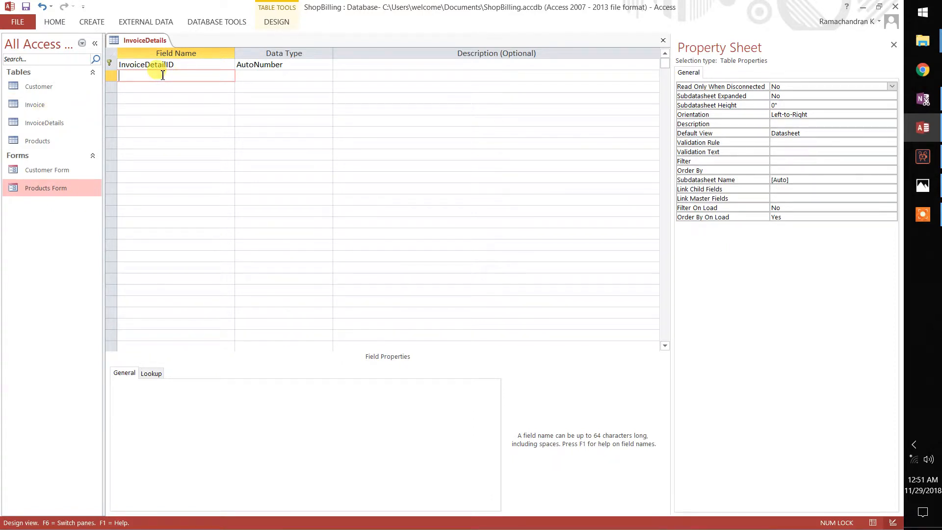
type("InvoiceID")
left_click(277, 76)
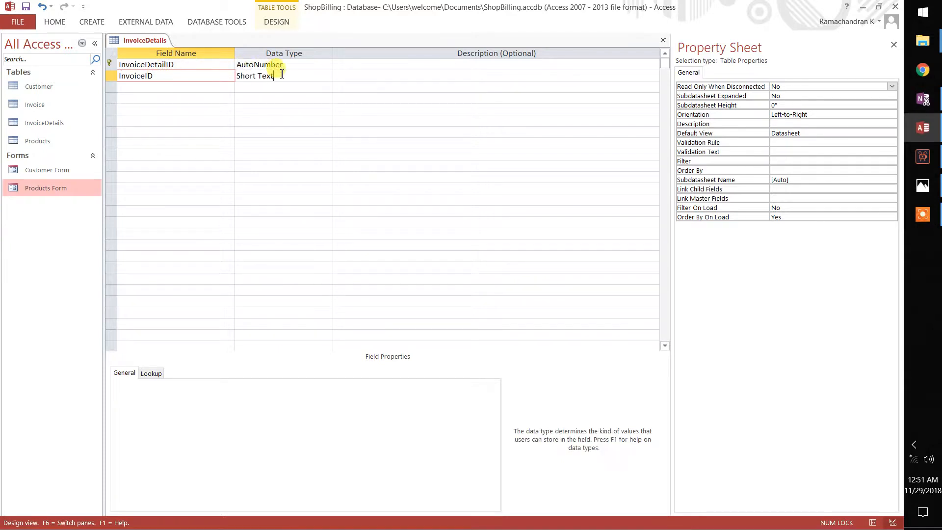
Step: Make InvoiceID a Lookup Wizard field that gets its values from the InvoiceID field of the Invoice table
left_click(327, 75)
left_click(279, 212)
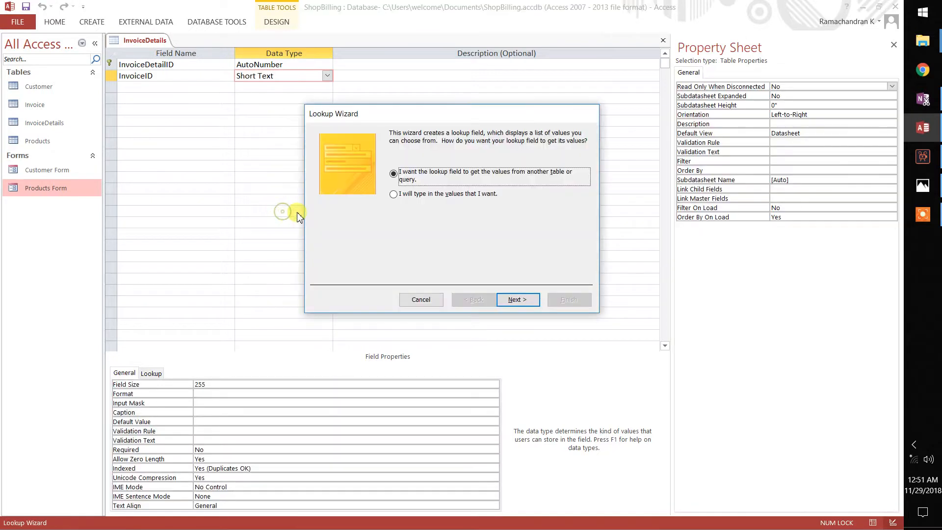
left_click(514, 303)
left_click(425, 165)
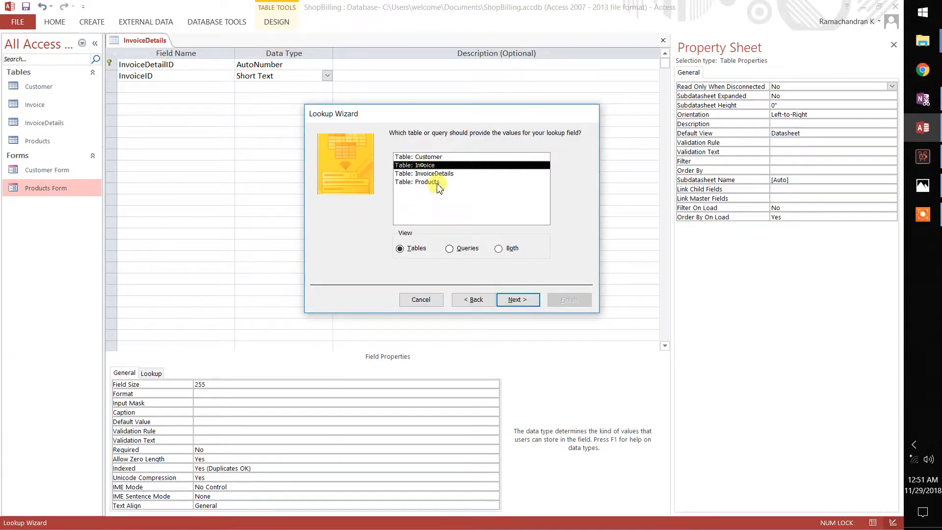
left_click(511, 303)
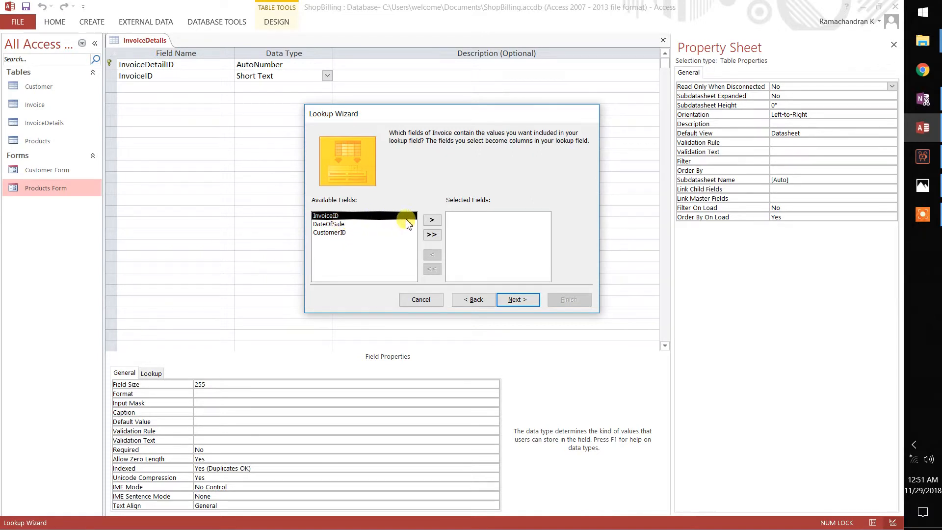
left_click(431, 221)
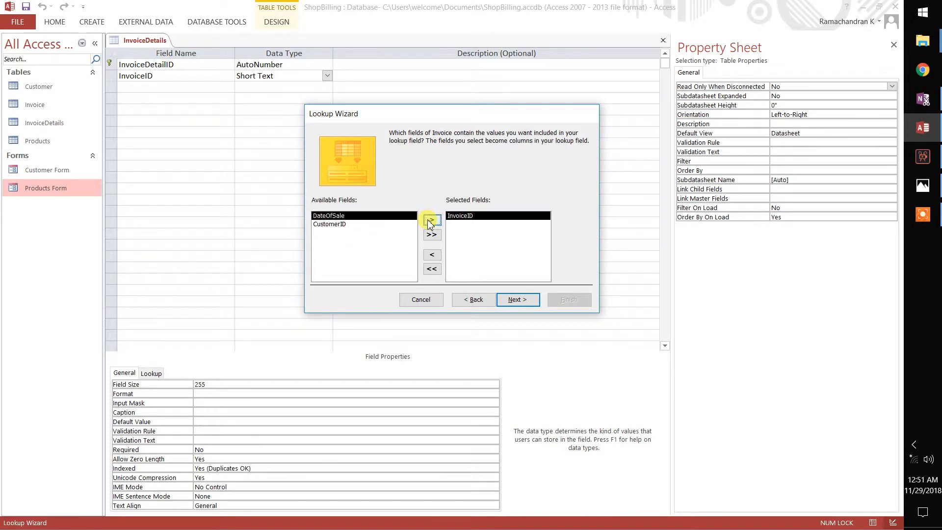
left_click(519, 300)
Step: Sort the InvoiceID lookup ascending by InvoiceID, and complete the wizard with data integrity enabled and Restrict Delete
left_click(412, 173)
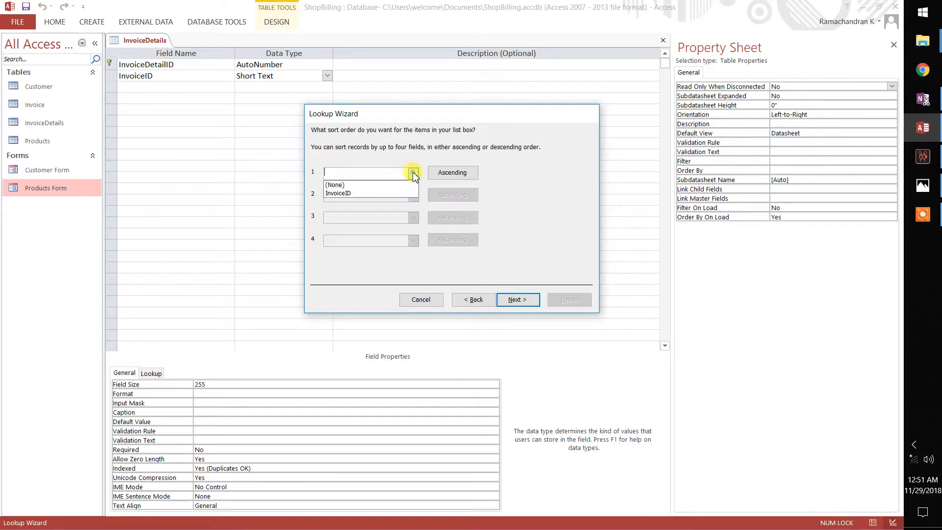
left_click(362, 193)
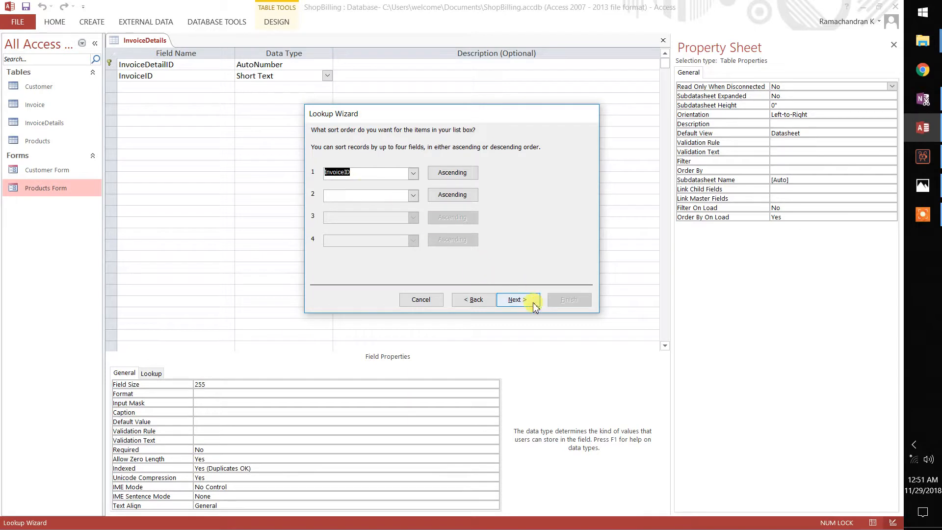
left_click(519, 299)
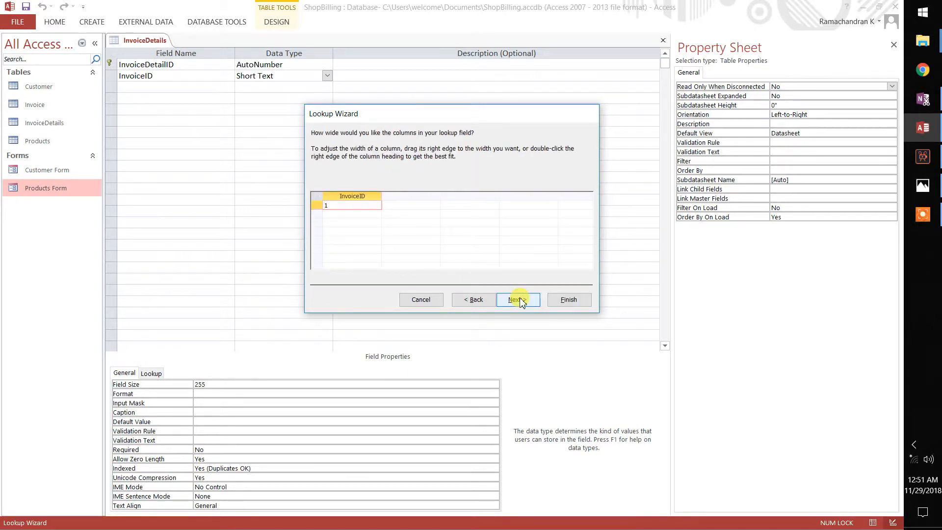
left_click(519, 299)
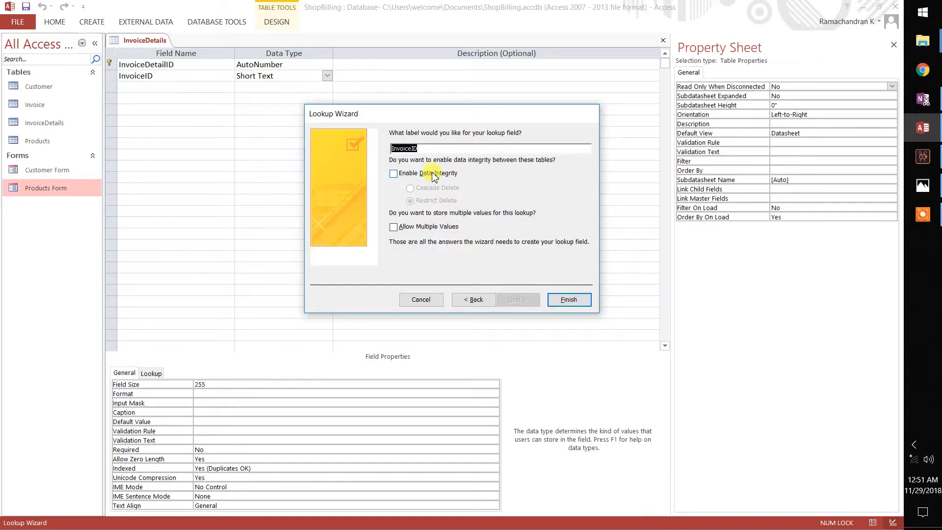
left_click(422, 150)
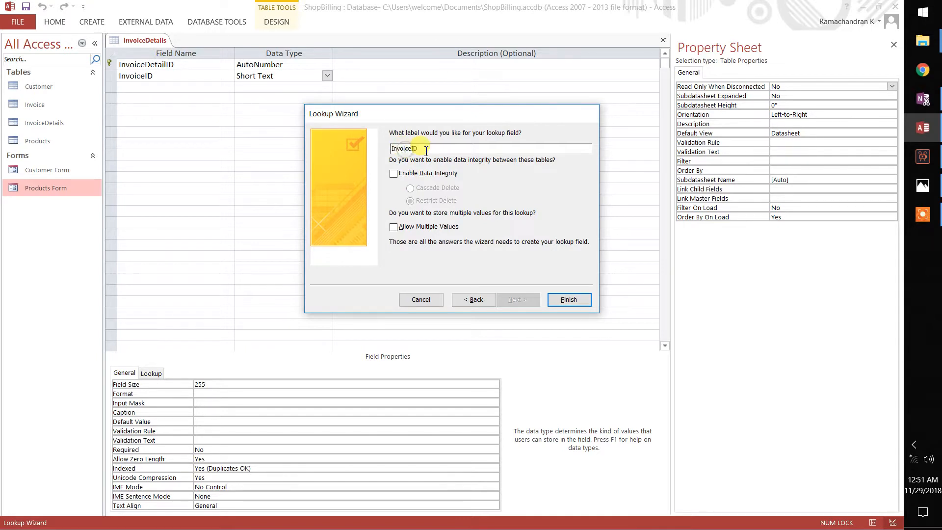
left_click(405, 176)
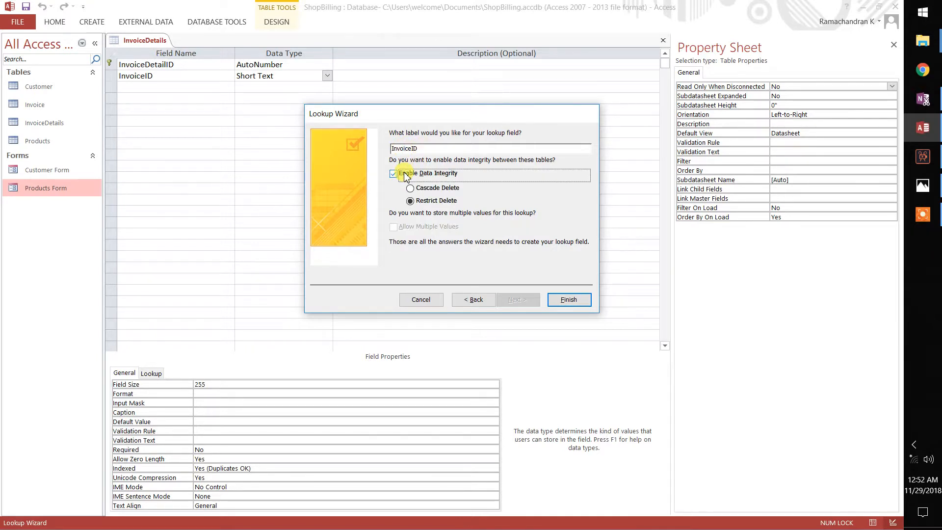
left_click(569, 300)
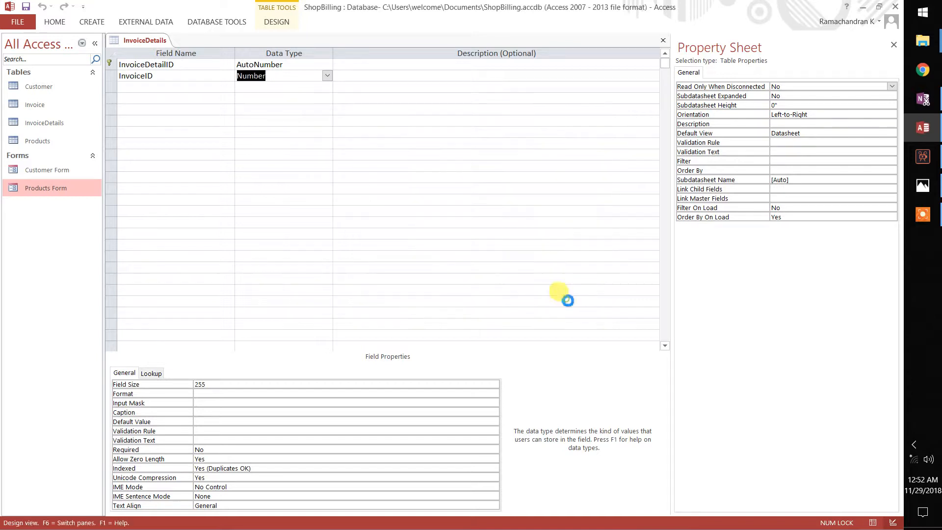
left_click(428, 305)
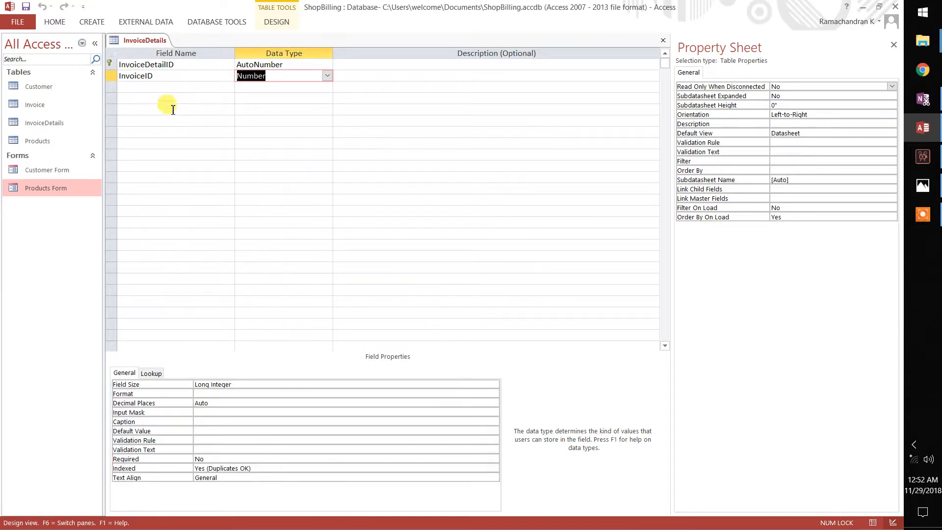
Step: Add a third field named ProductID to the InvoiceDetails table
left_click(143, 89)
type("Prodcut")
key("BackSpace")
key("BackSpace")
key("BackSpace")
type("ucts")
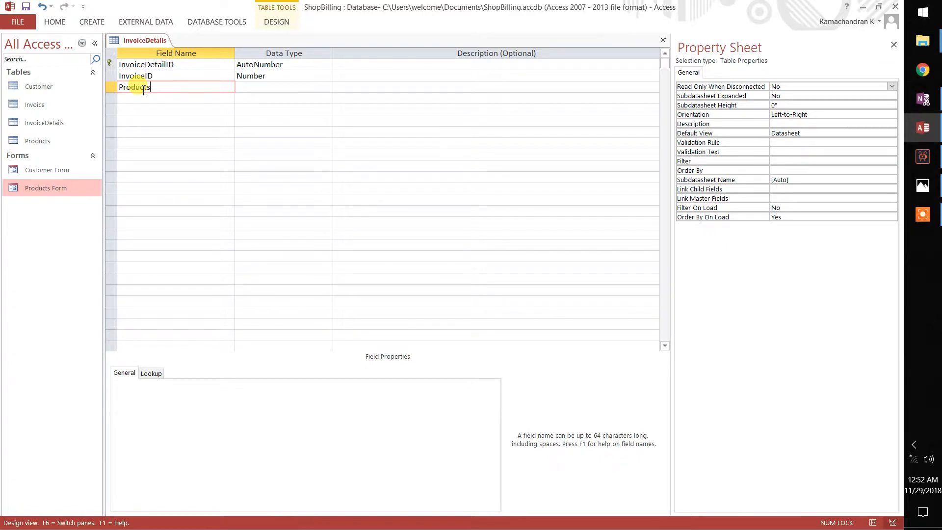
key("BackSpace")
type("ID")
Step: Make ProductID a Lookup Wizard field that uses the ProductID and ProductName fields of the Products table
left_click(260, 87)
left_click(324, 88)
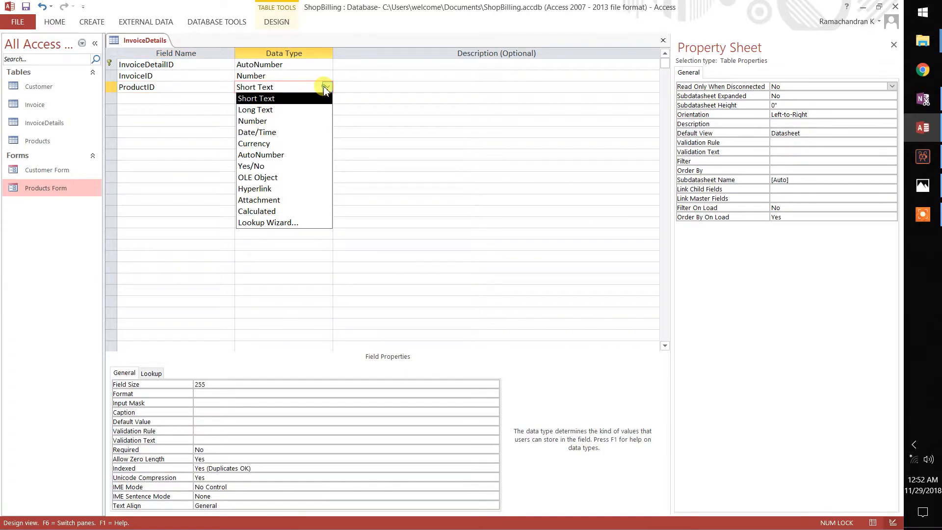
left_click(278, 223)
left_click(520, 302)
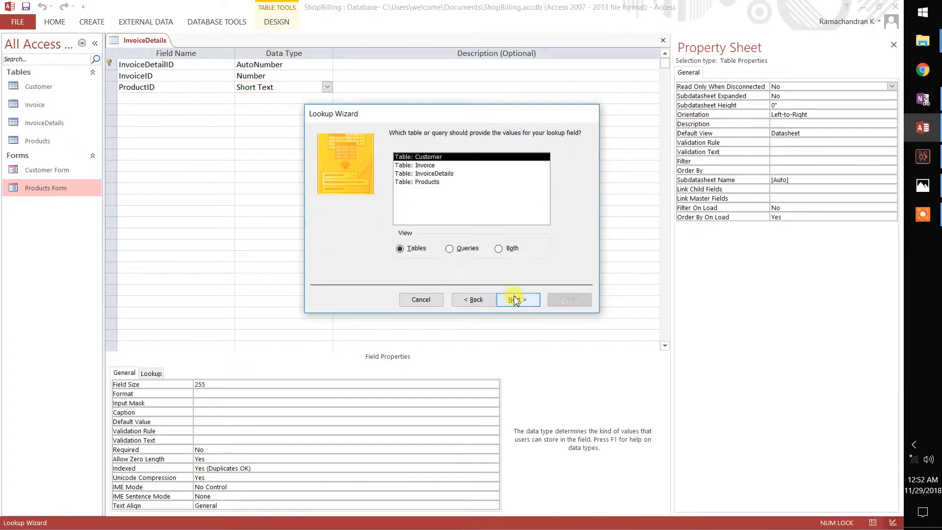
left_click(423, 182)
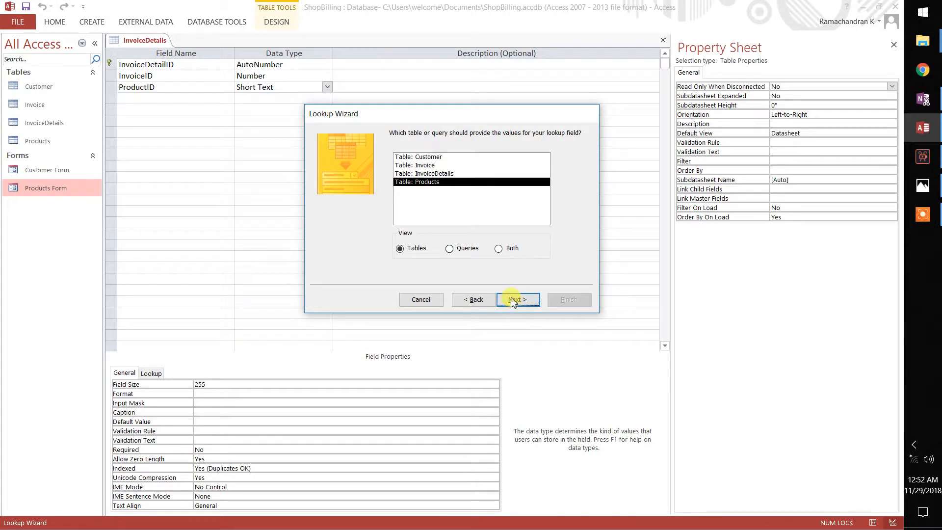
left_click(516, 300)
left_click(432, 220)
left_click(430, 220)
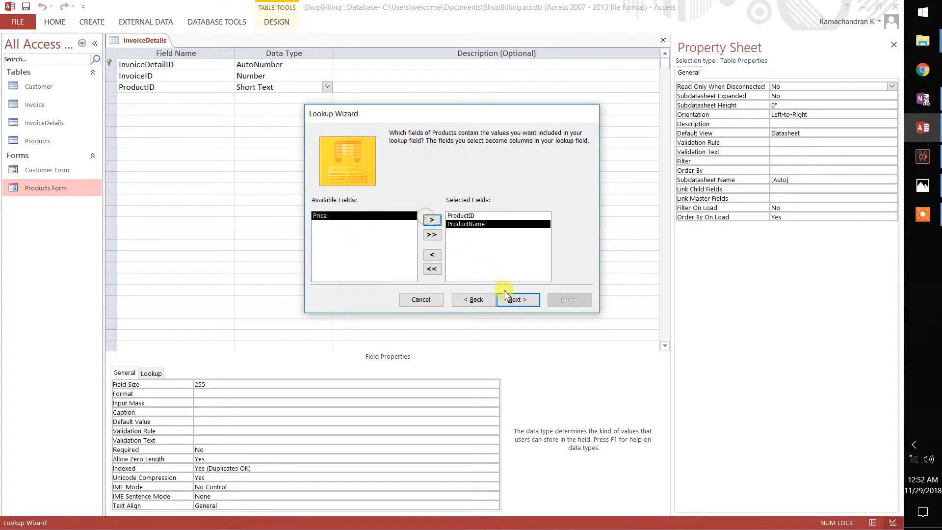
left_click(517, 300)
Step: Sort the product lookup ascending by ProductName and keep its key column hidden after previewing it
left_click(412, 173)
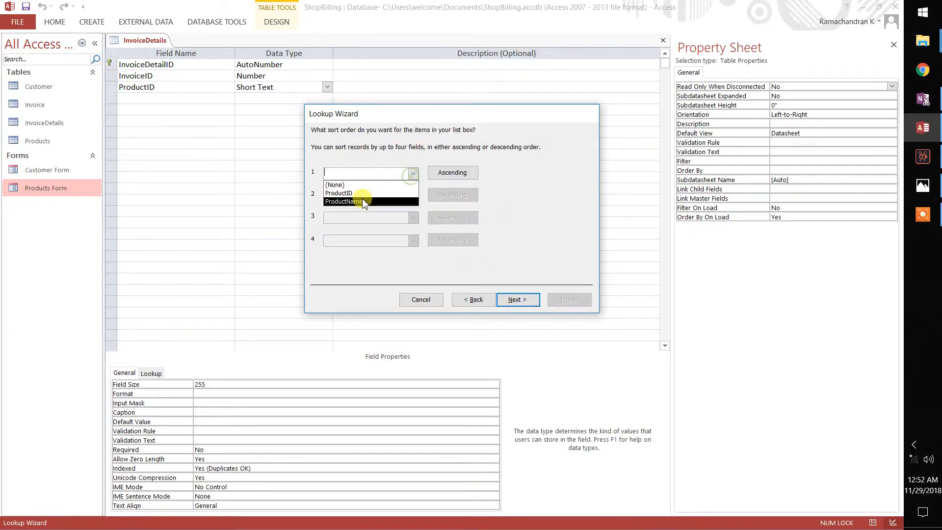
left_click(363, 202)
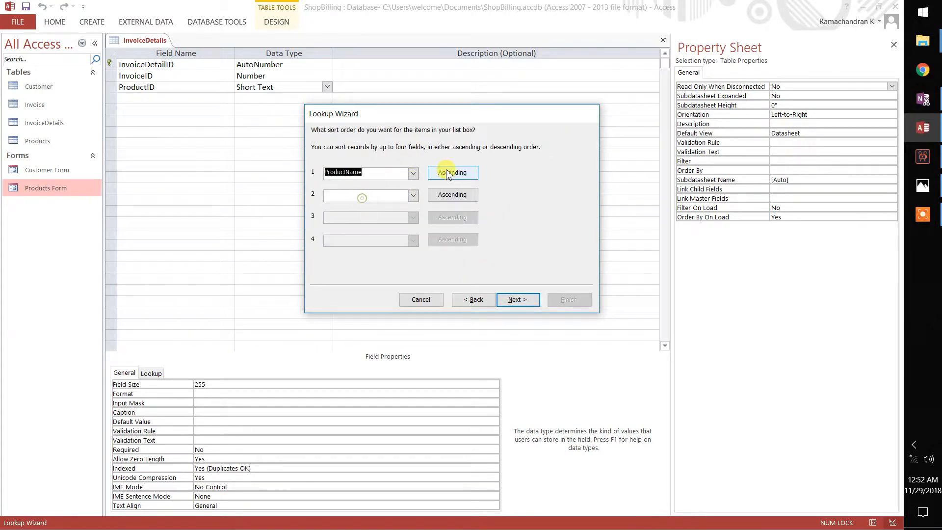
left_click(532, 304)
left_click(327, 180)
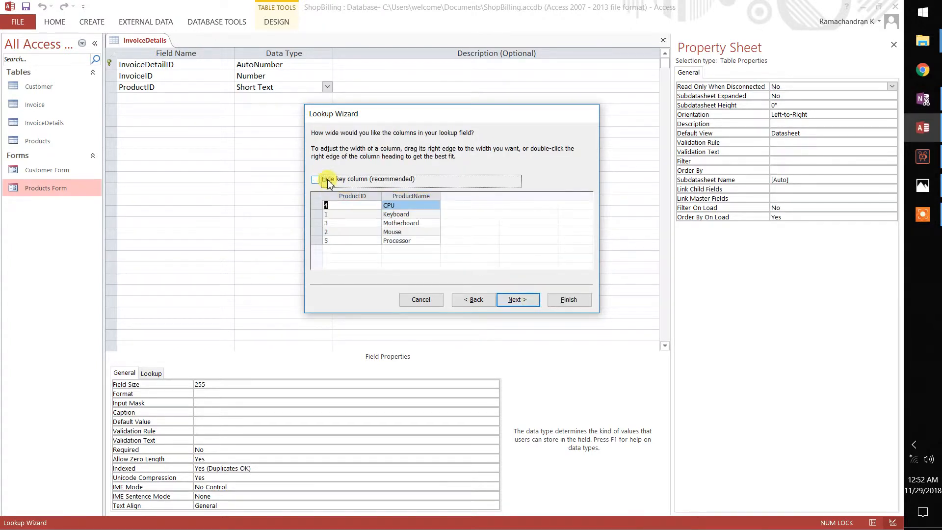
left_click(327, 182)
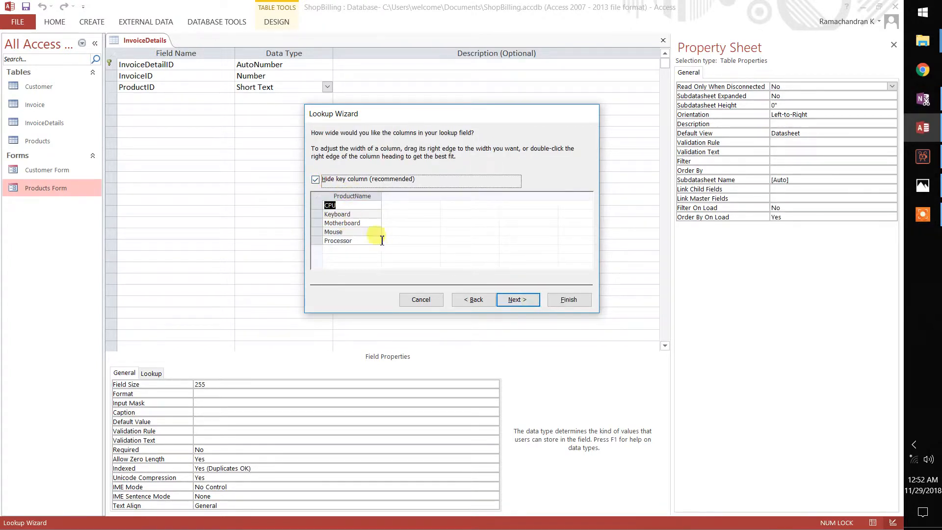
Step: Keep the label ProductID, enable data integrity with Restrict Delete, and finish the lookup
left_click(523, 301)
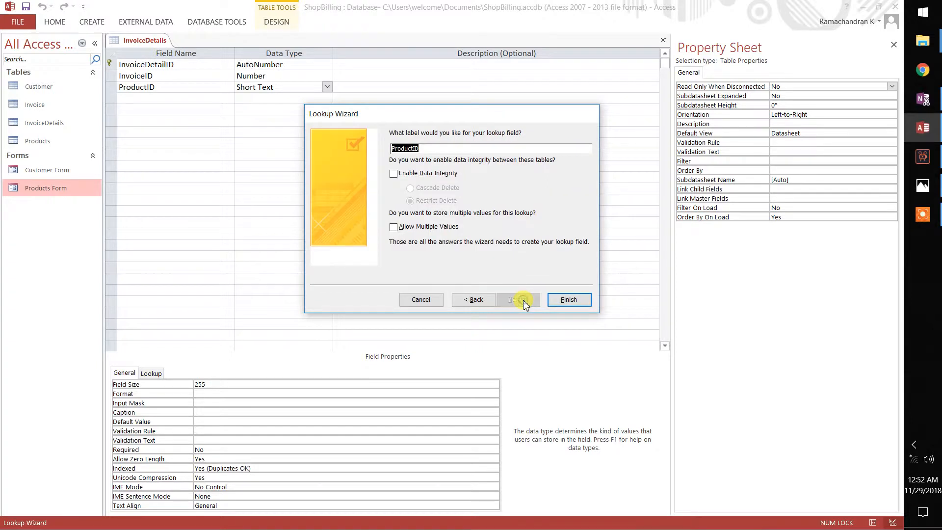
left_click(419, 175)
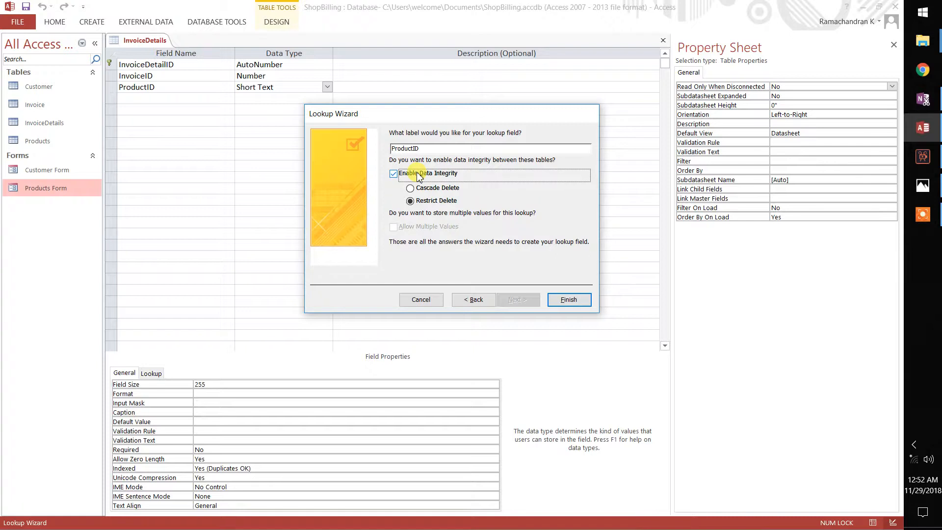
left_click(564, 299)
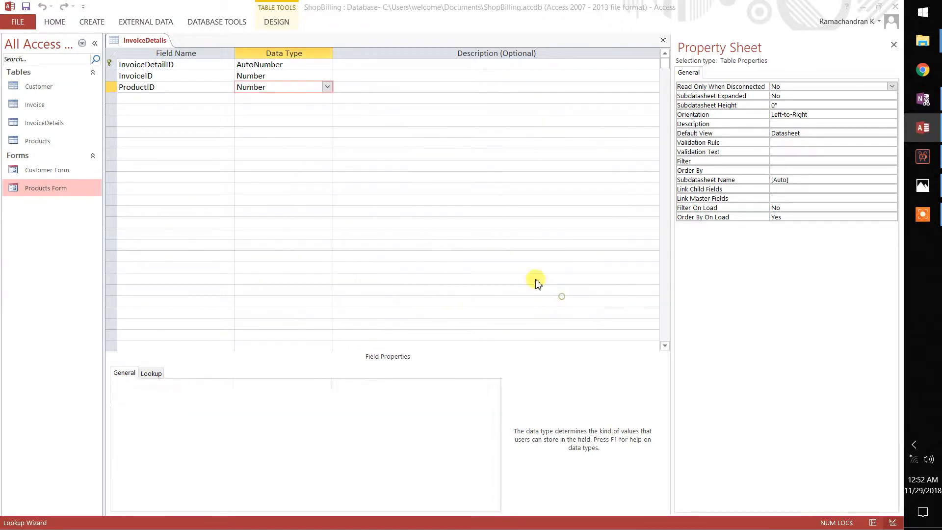
Step: Save InvoiceDetails over its earlier version and add a fourth field named Quantity with the Number data type
left_click(430, 304)
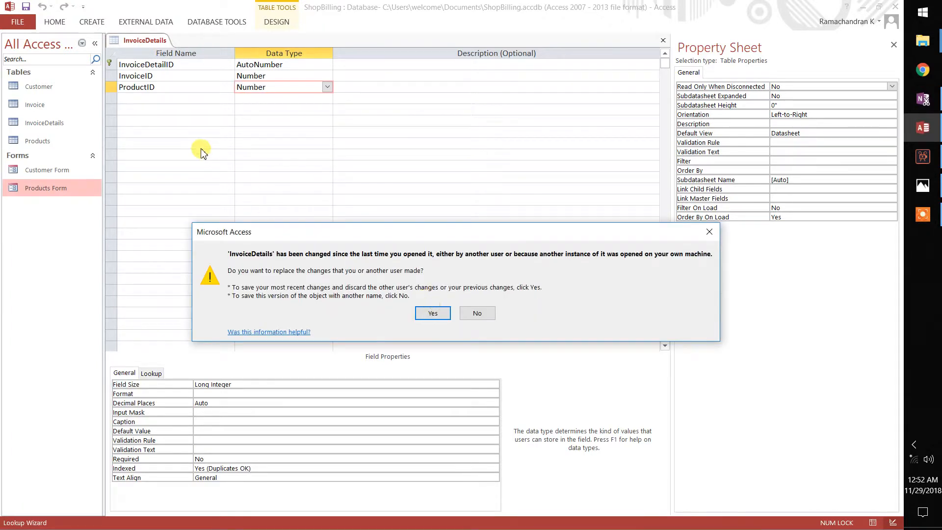
left_click(444, 312)
left_click(171, 99)
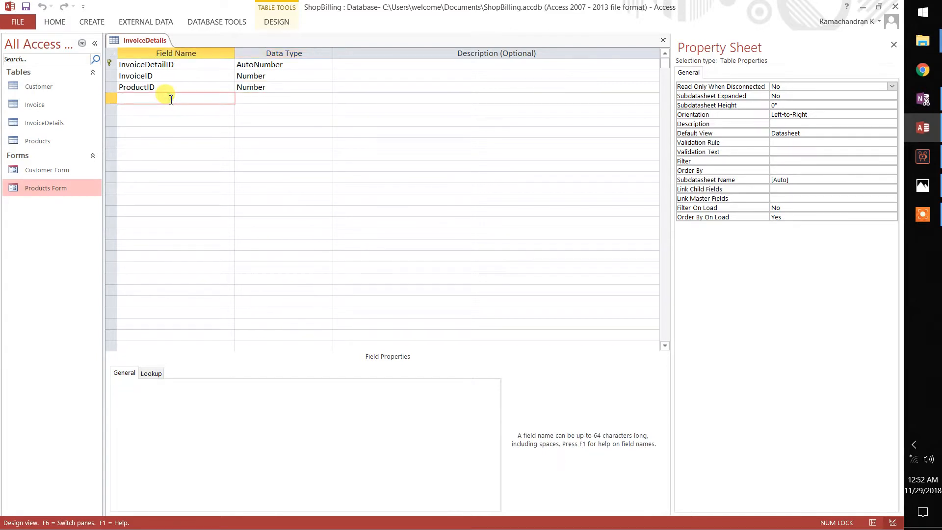
type("Quani")
type("ity")
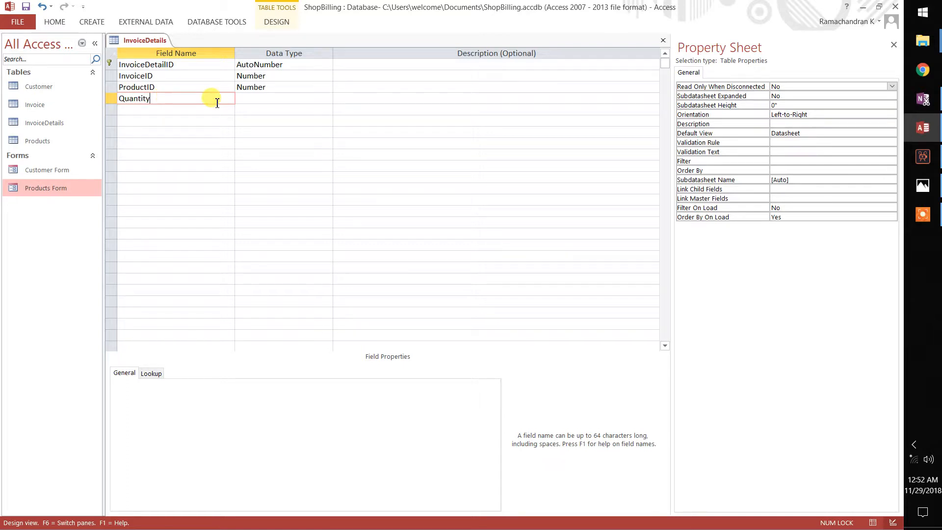
left_click(253, 99)
left_click(326, 98)
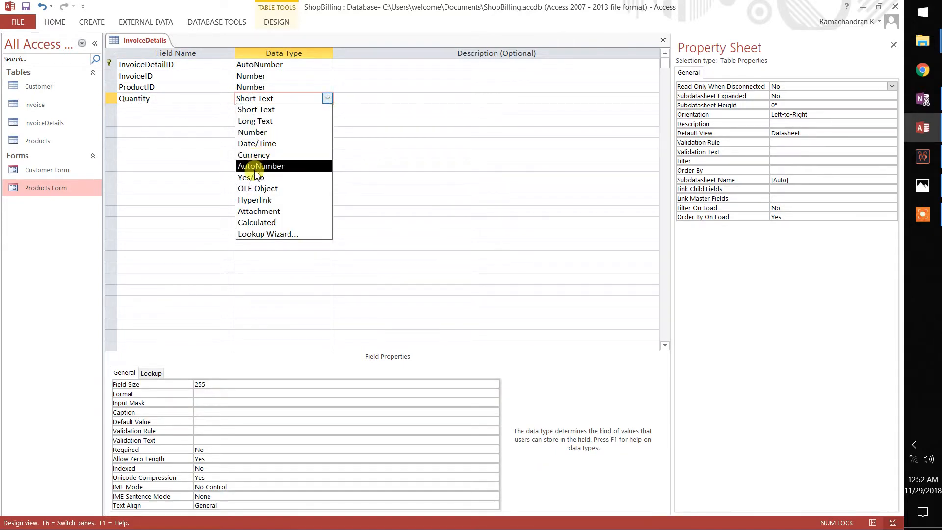
left_click(255, 131)
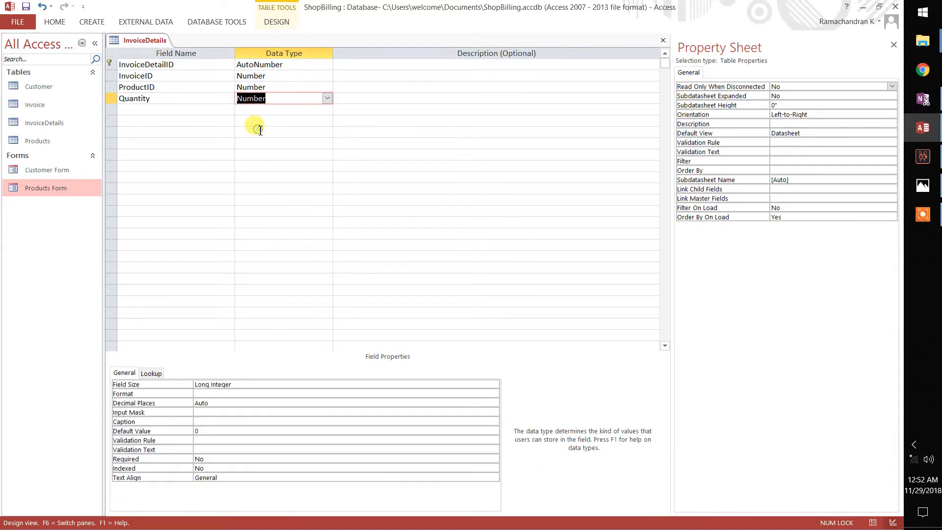
Step: Save the InvoiceDetails table, replacing the earlier changes, and close it
right_click(142, 44)
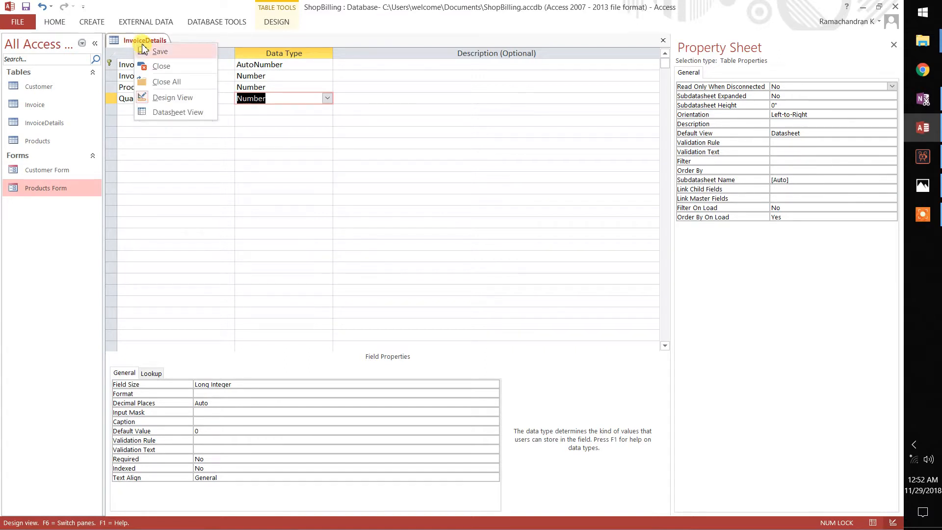
left_click(153, 51)
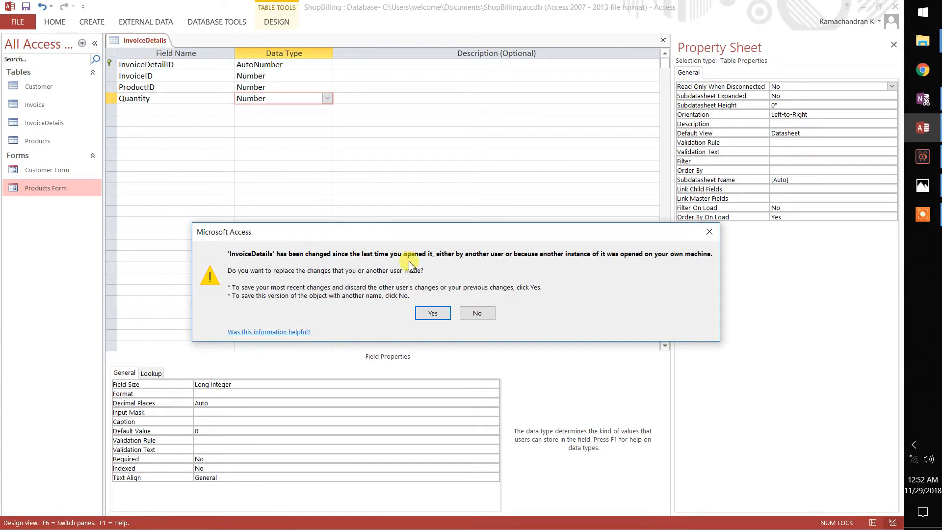
left_click(432, 314)
right_click(130, 42)
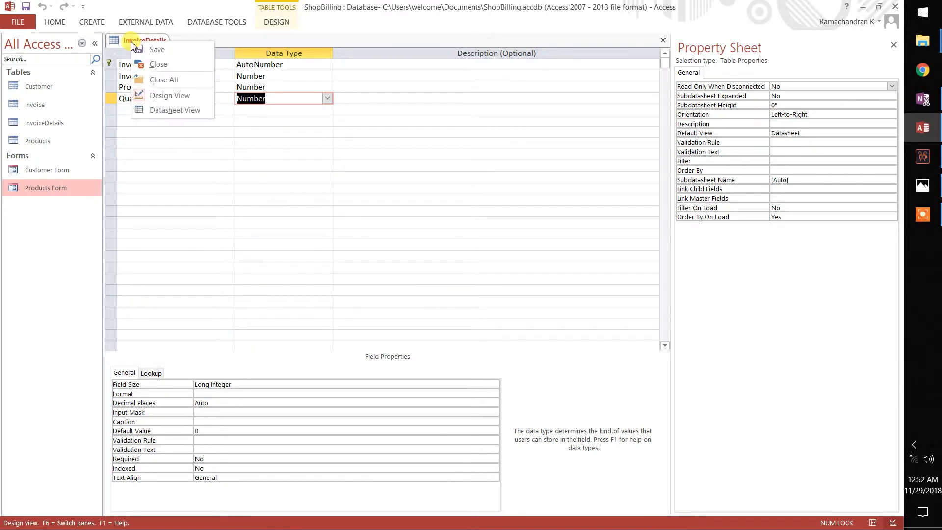
left_click(147, 66)
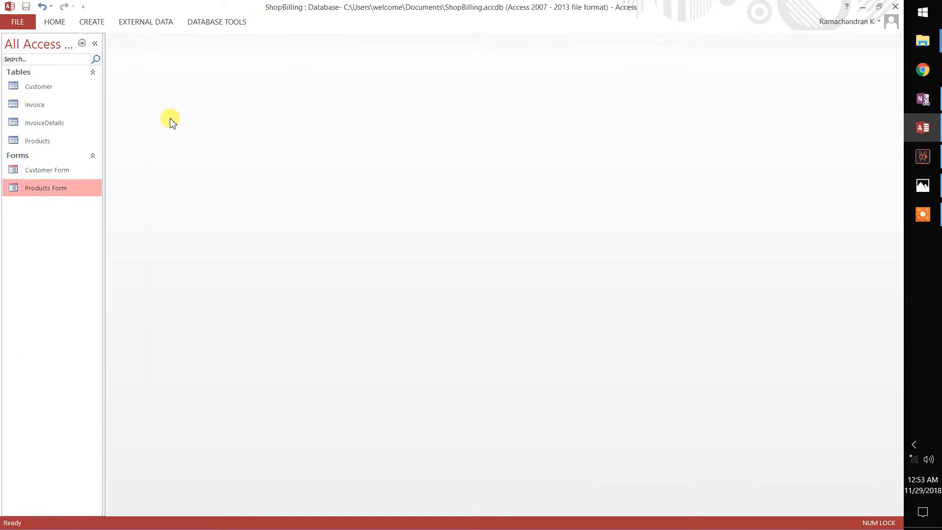
left_click(923, 186)
left_click(923, 185)
Step: Start a form with the Form Wizard and add InvoiceID, DateOfSale and CustomerID from the Invoice table
left_click(93, 23)
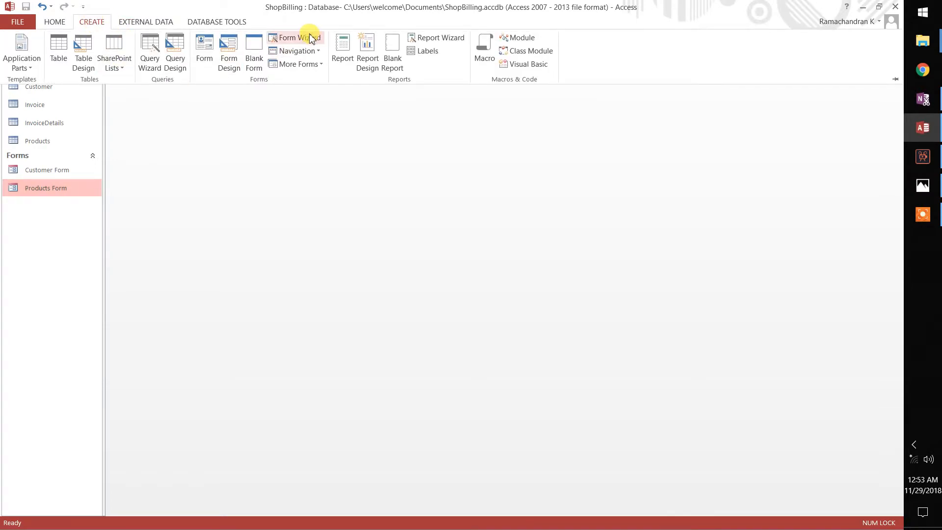
left_click(311, 38)
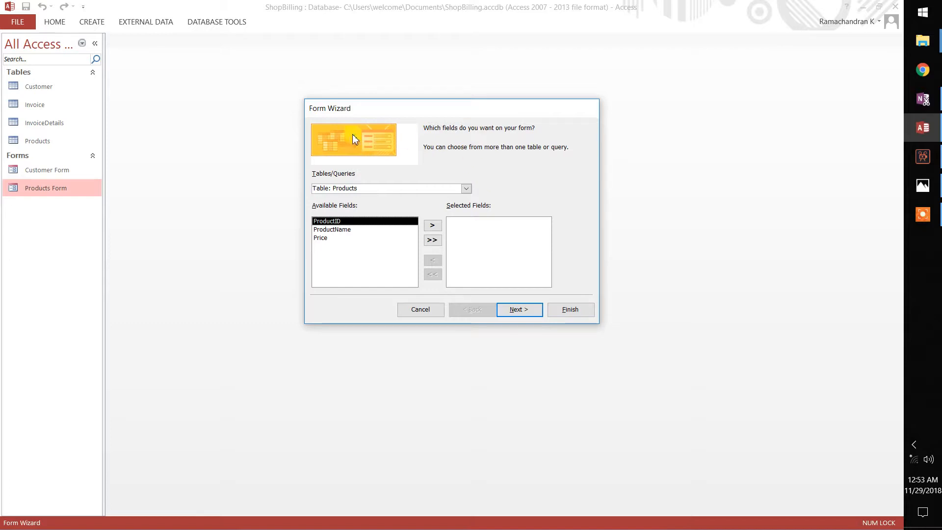
left_click(466, 189)
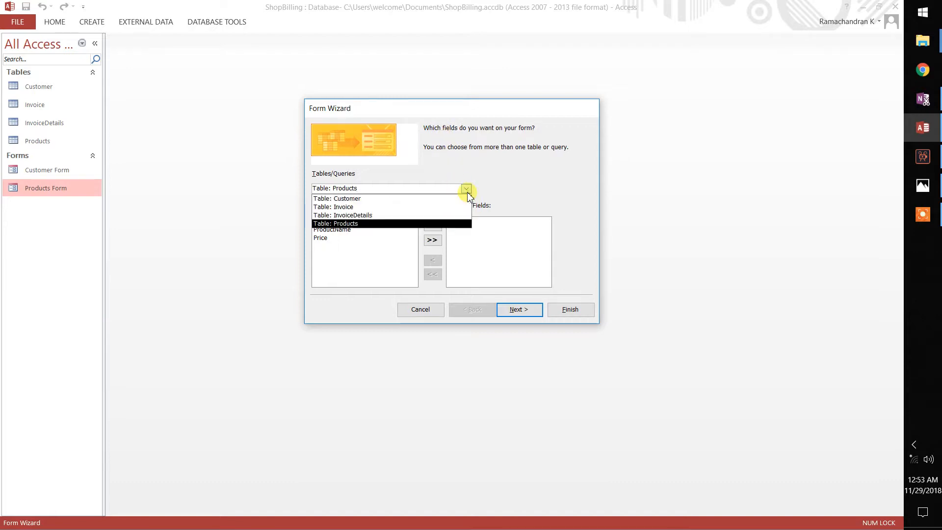
left_click(342, 207)
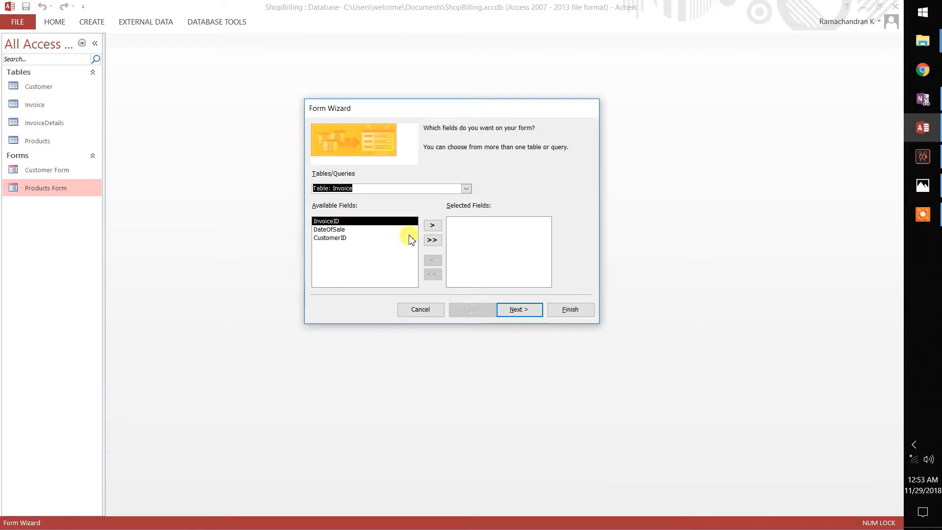
left_click(434, 226)
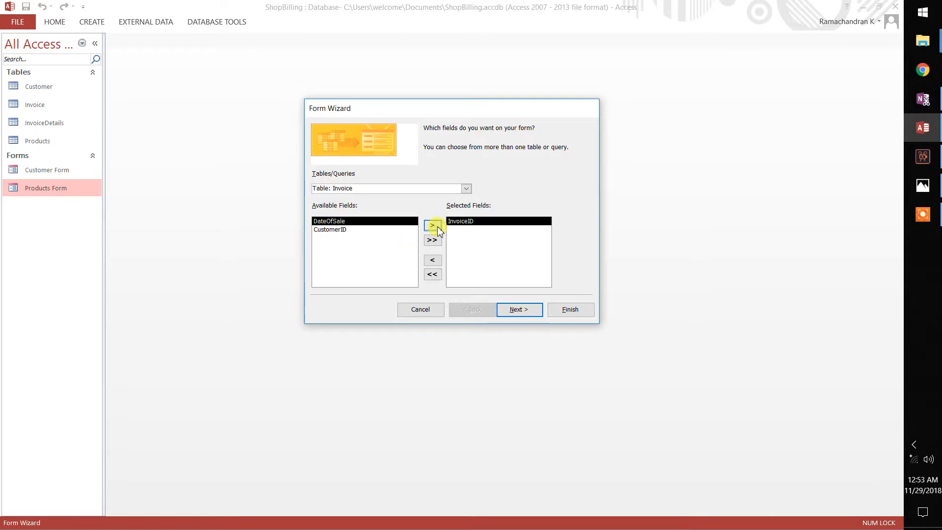
left_click(438, 229)
left_click(438, 229)
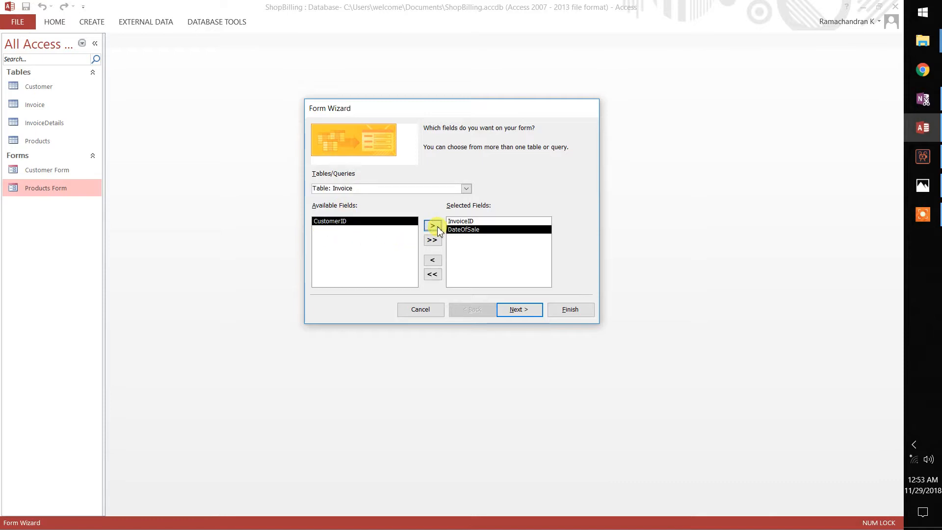
Step: Add the ProductID field of the InvoiceDetails table to the form's selected fields
left_click(466, 189)
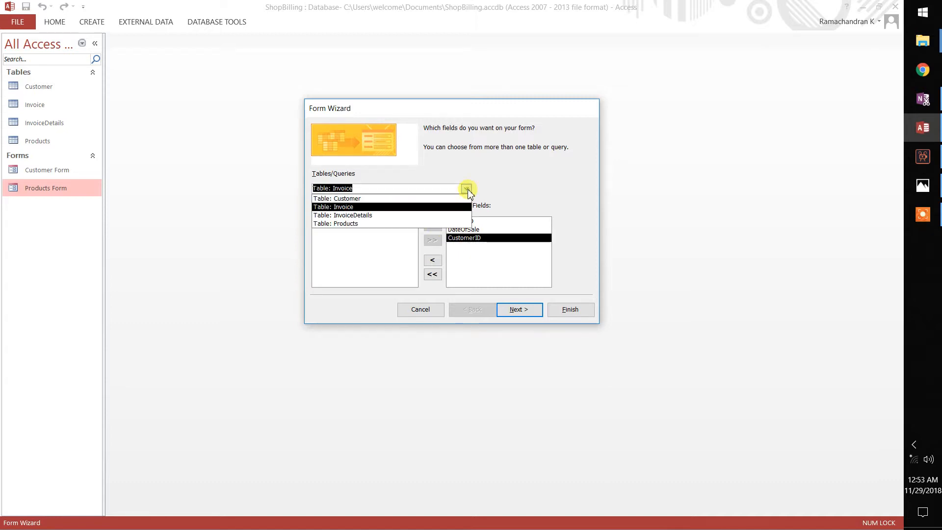
left_click(372, 216)
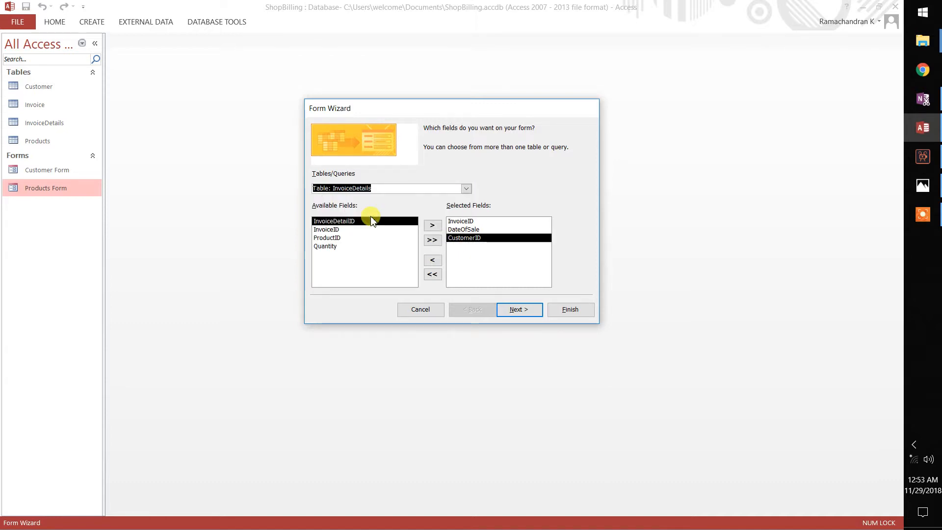
left_click(342, 239)
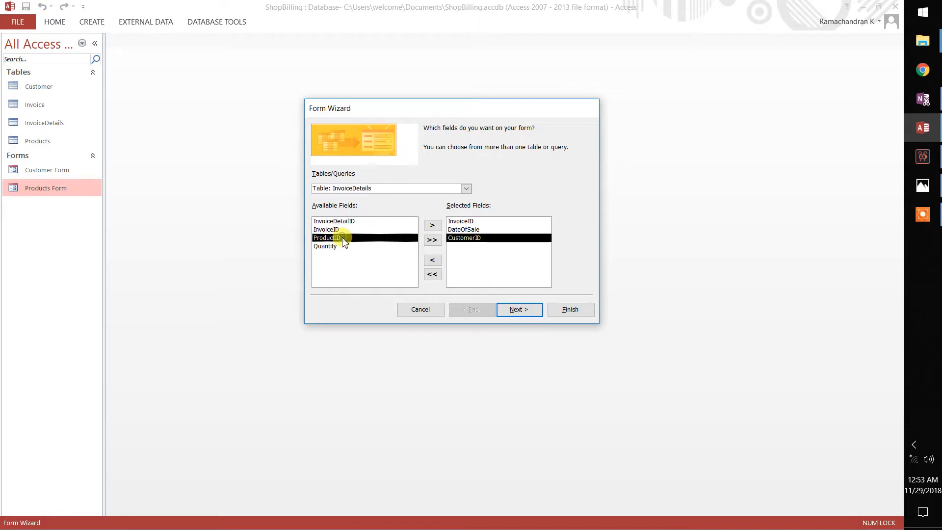
left_click(368, 223)
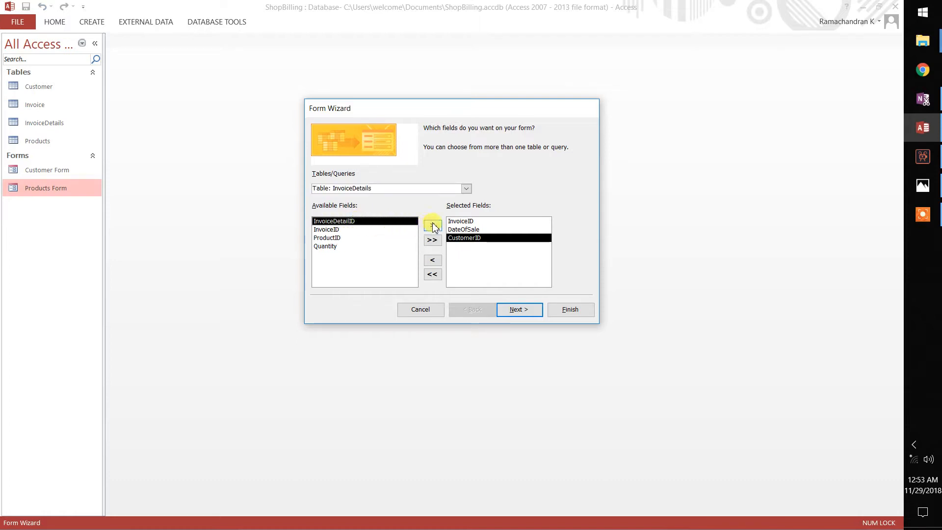
left_click(328, 239)
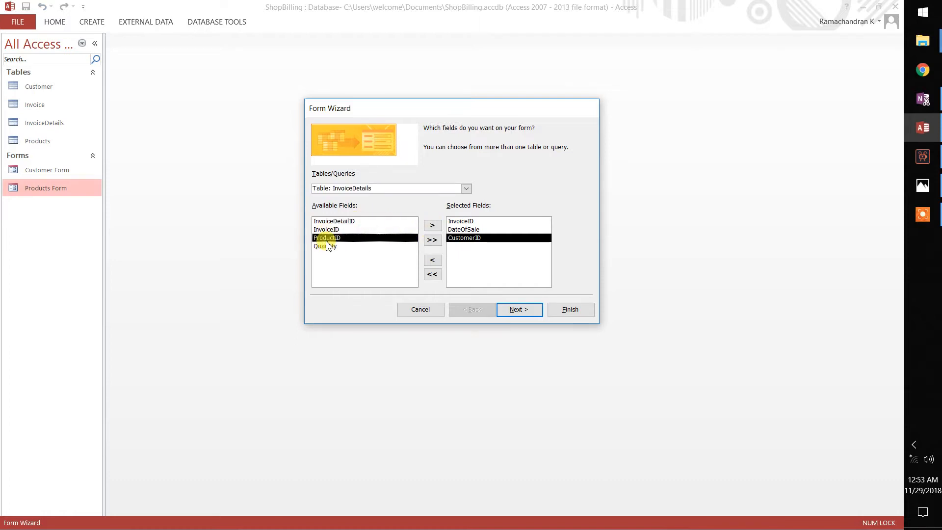
left_click(434, 228)
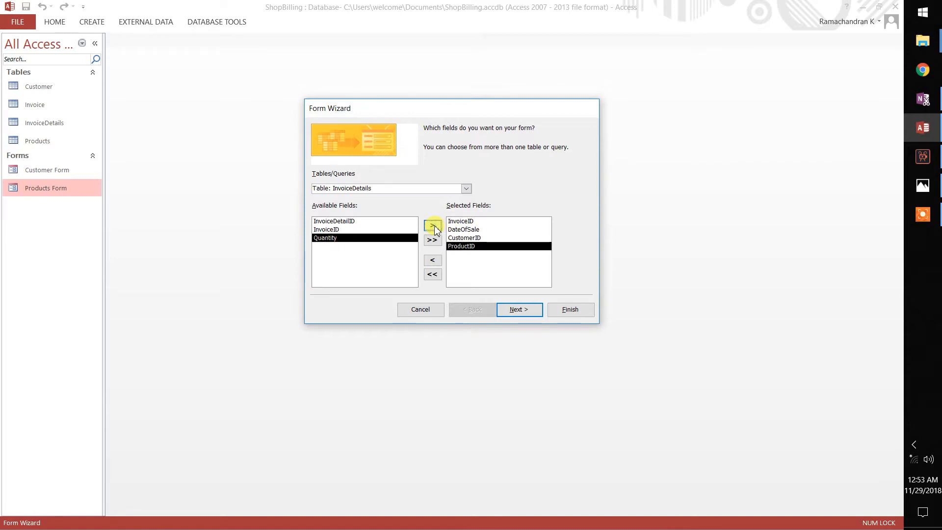
Step: Add the ProductName and Price fields of the Products table to the form's selected fields
left_click(463, 189)
left_click(338, 223)
left_click(340, 230)
left_click(432, 227)
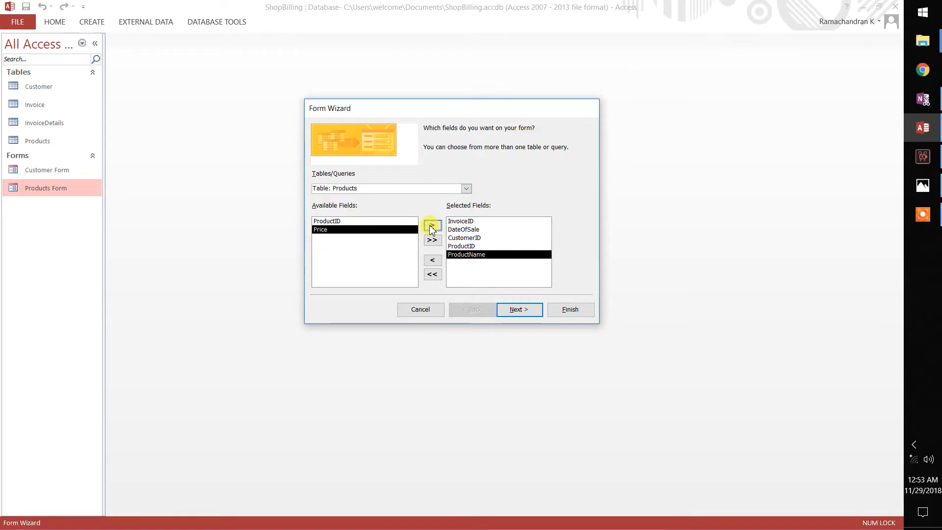
left_click(431, 226)
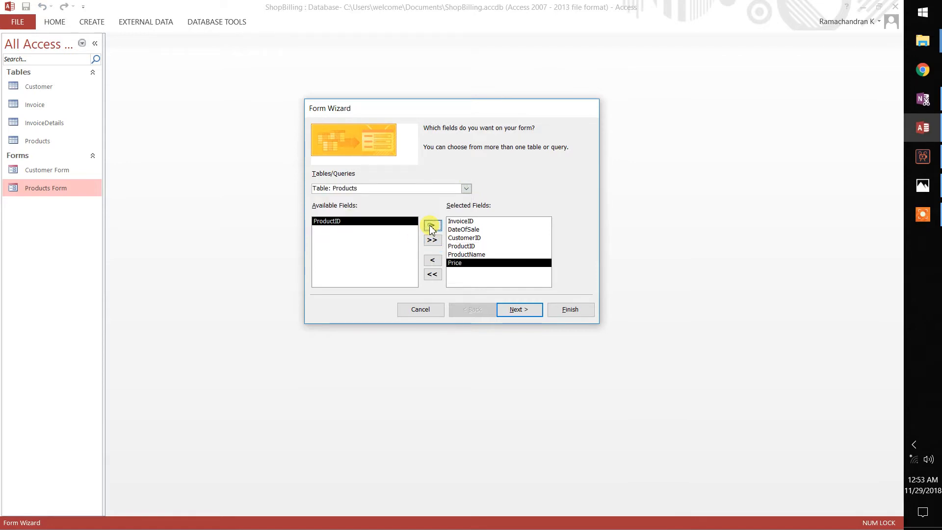
Step: Add the Quantity field of the InvoiceDetails table to the form and accept the field selection
left_click(467, 188)
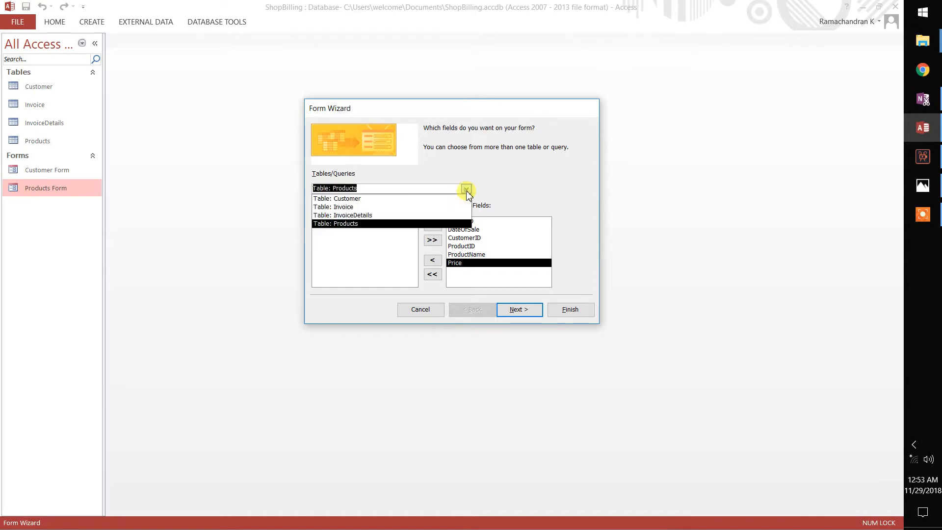
left_click(347, 213)
left_click(336, 238)
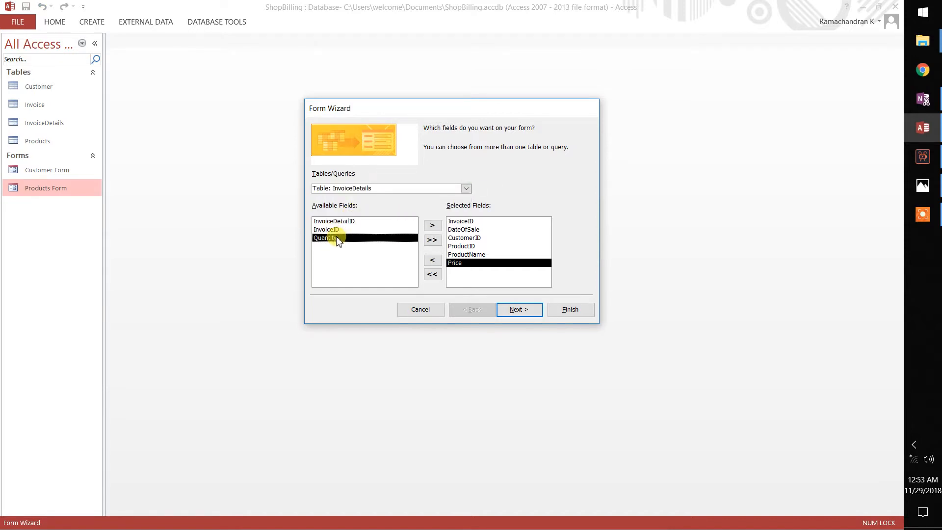
left_click(436, 226)
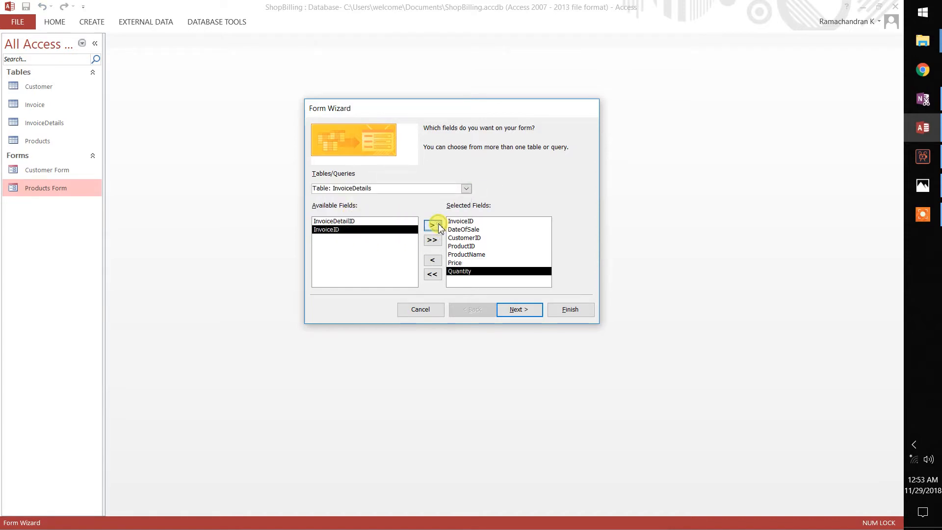
left_click(466, 189)
left_click(466, 188)
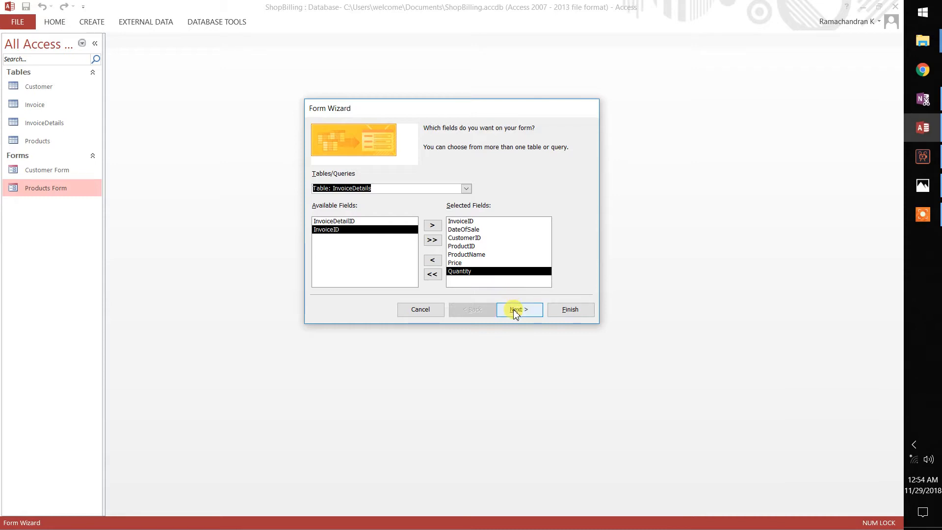
key("F7")
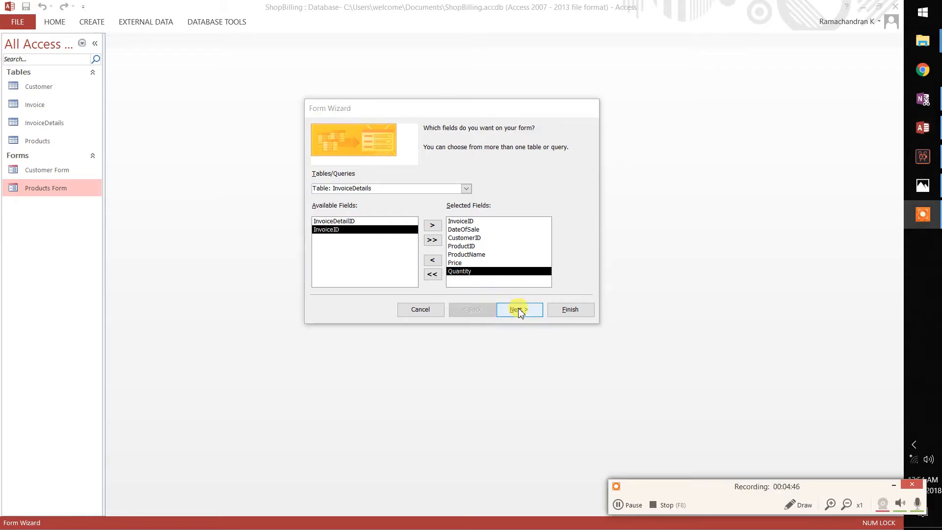
left_click(520, 310)
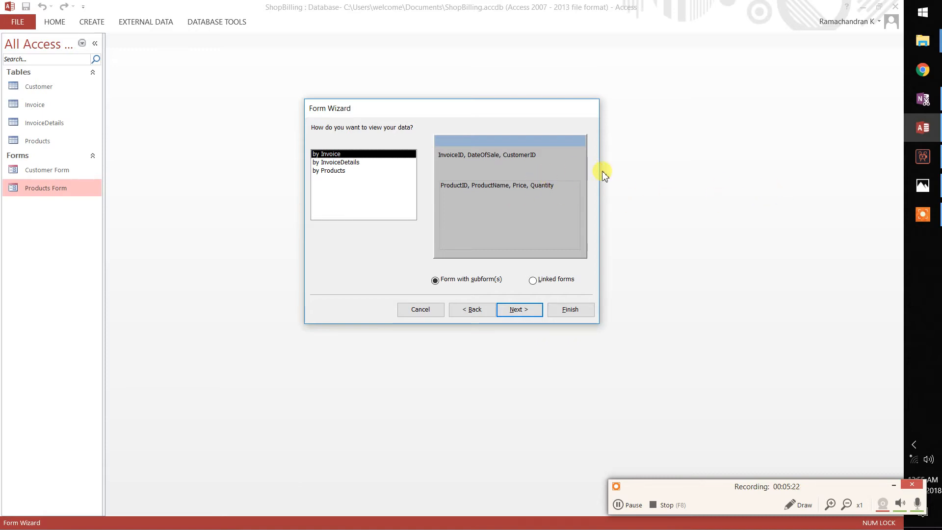
Step: Check the Invoice_Format.png sample, then finish the by-Invoice form with a Datasheet subform, keeping the titles Invoice and InvoiceDetails Subform
left_click(922, 186)
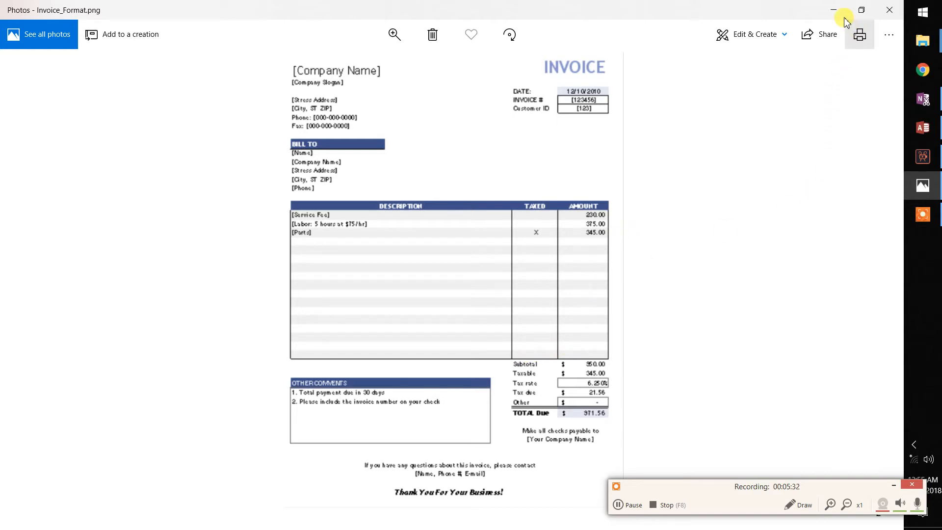
left_click(830, 10)
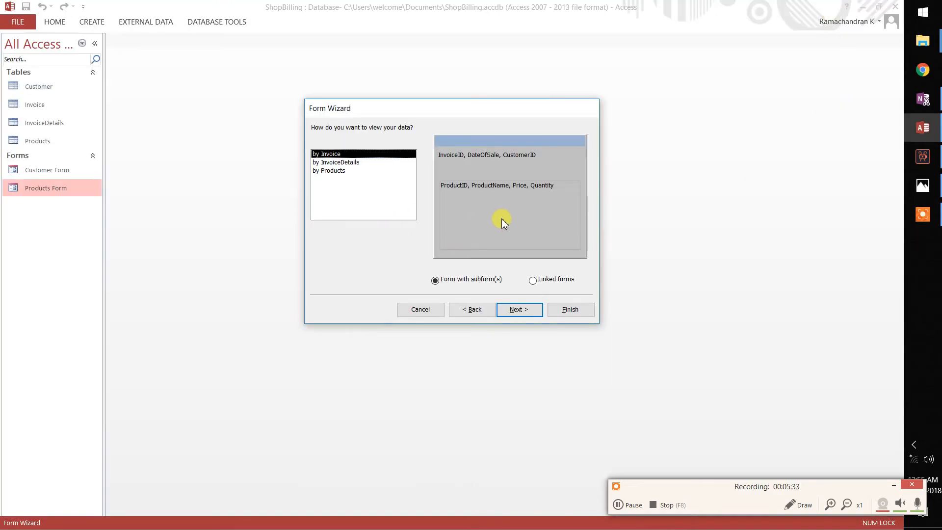
left_click(524, 309)
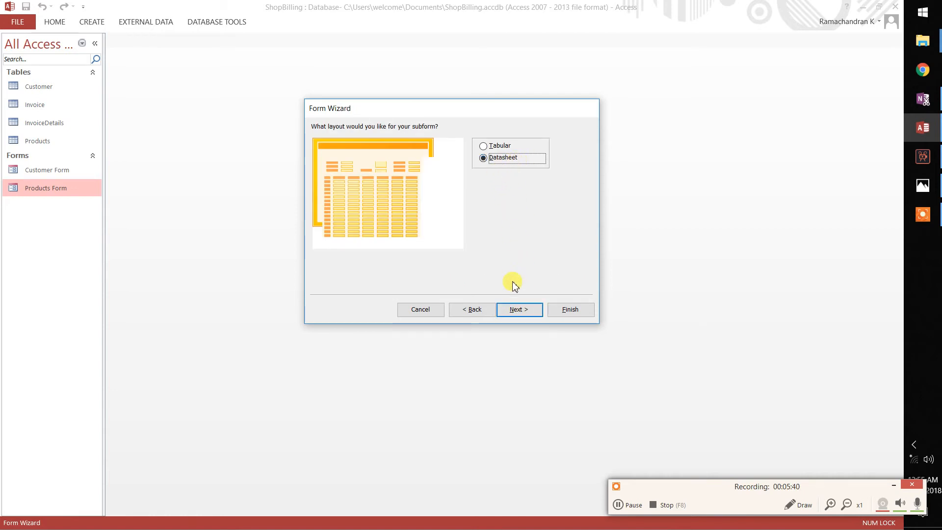
left_click(518, 311)
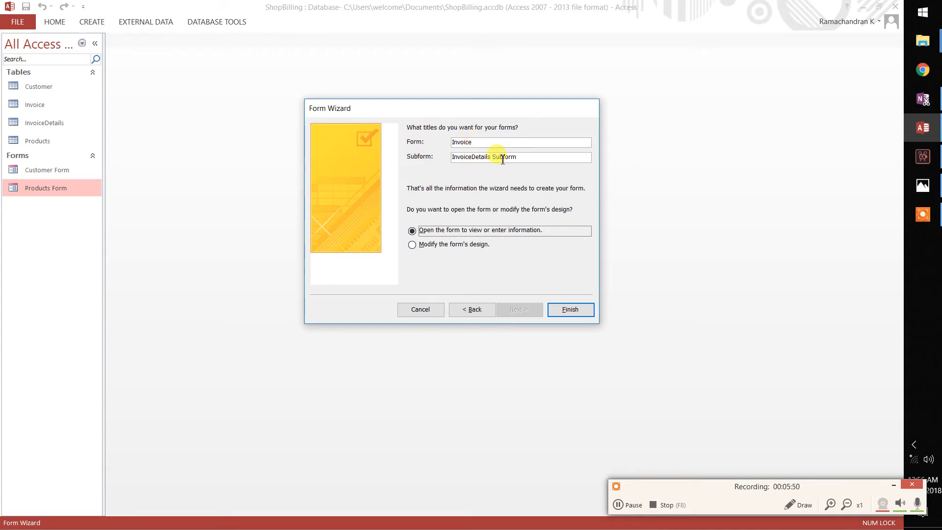
left_click(564, 309)
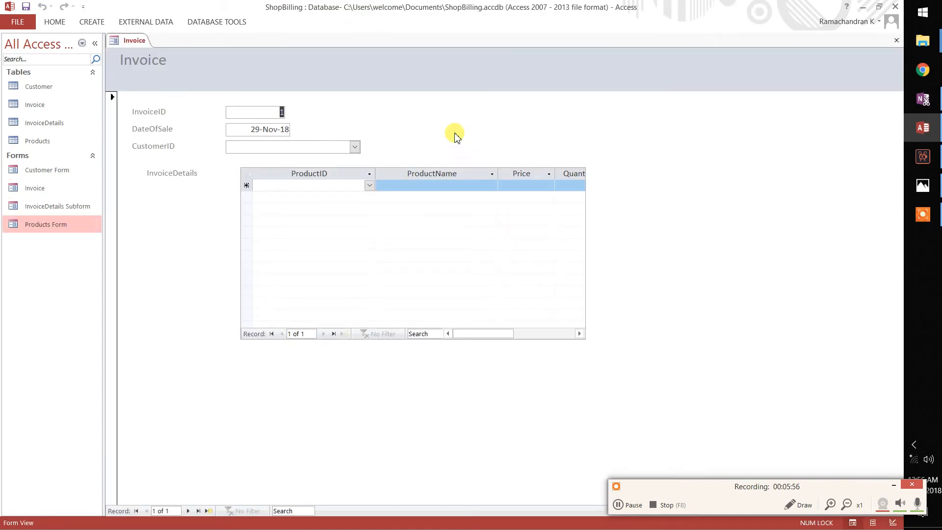
Step: Check the available CustomerID choices, then choose CPU as the ProductID in the first row of the invoice details
left_click(354, 148)
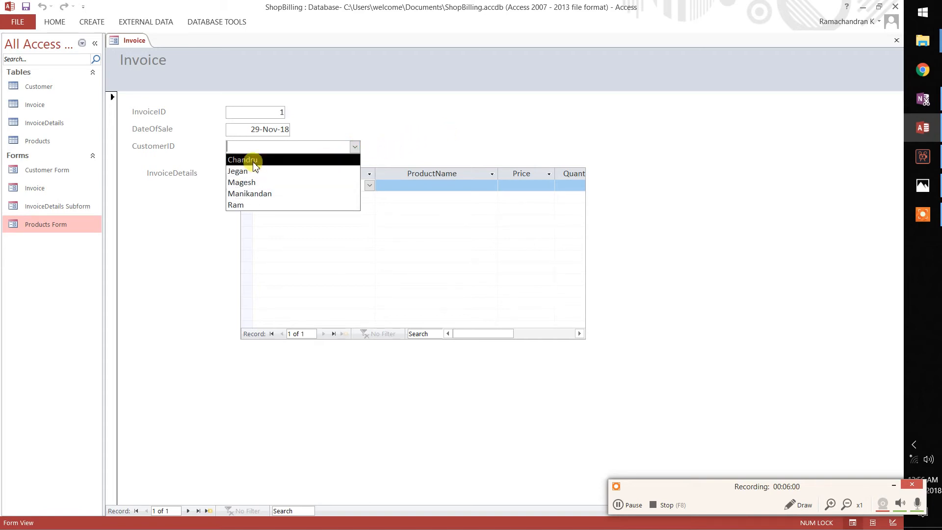
left_click(191, 260)
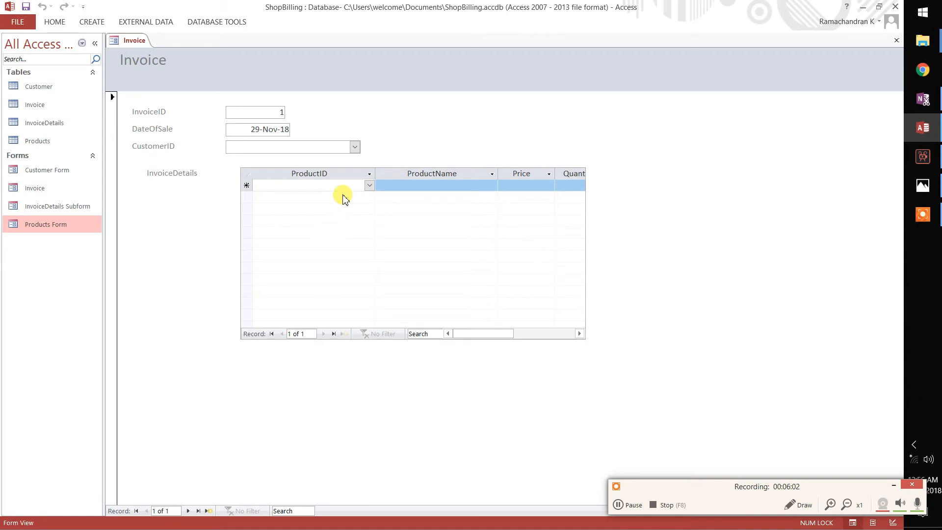
left_click(370, 186)
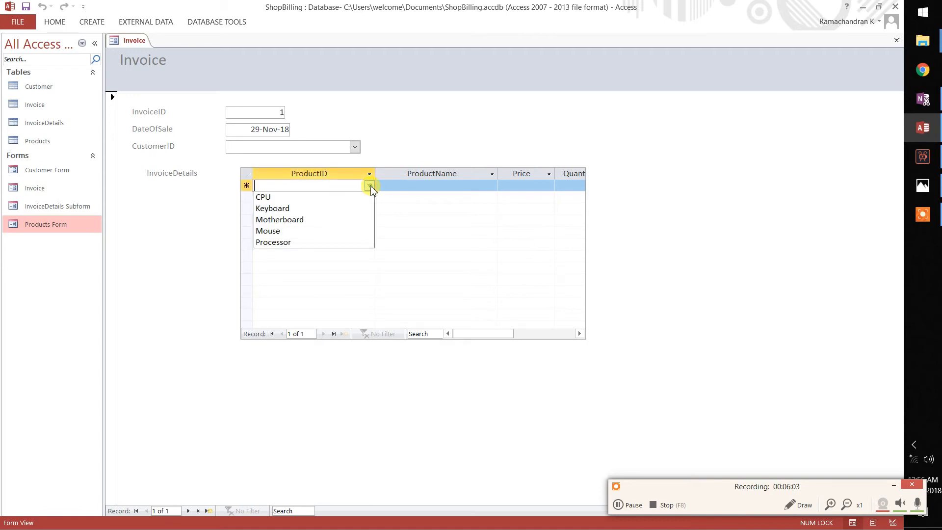
left_click(318, 198)
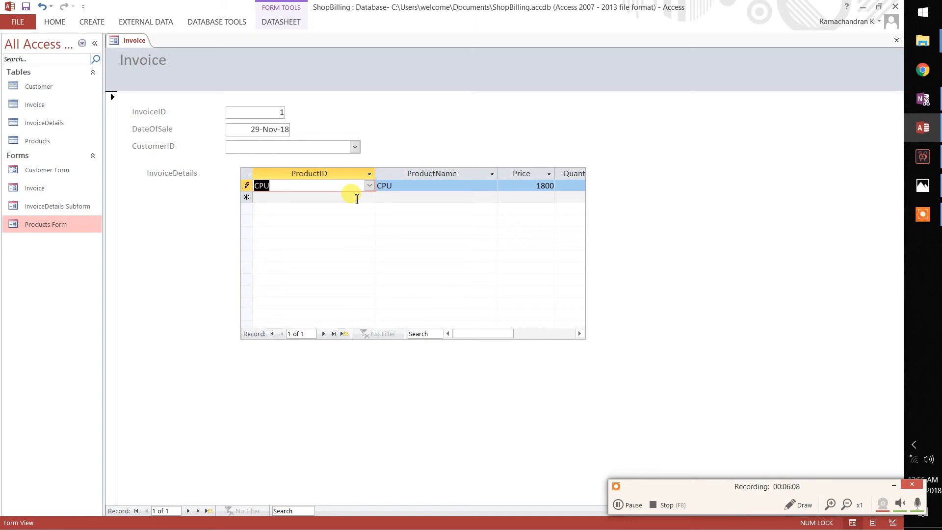
Step: Set the Quantity of the CPU row in the invoice details to 2
left_click_drag(493, 335, 530, 337)
left_click(358, 187)
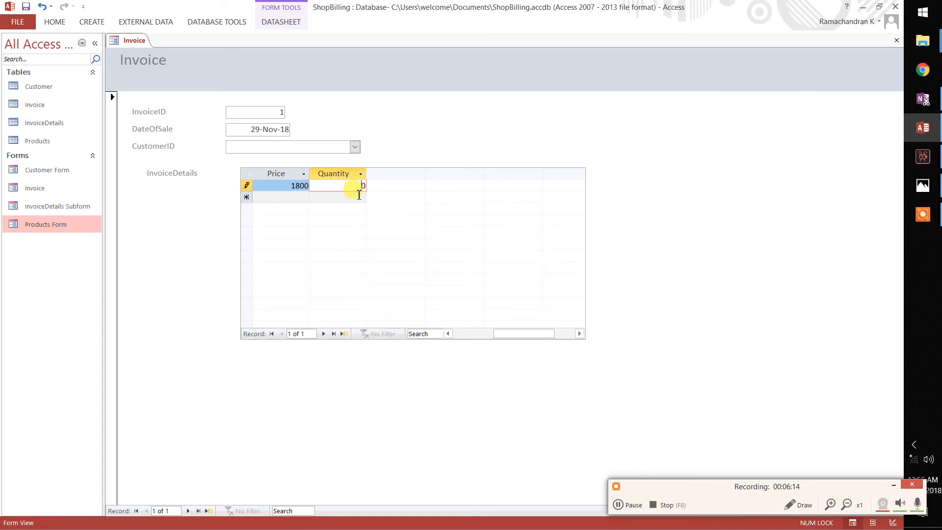
double_click(363, 186)
left_click(454, 334)
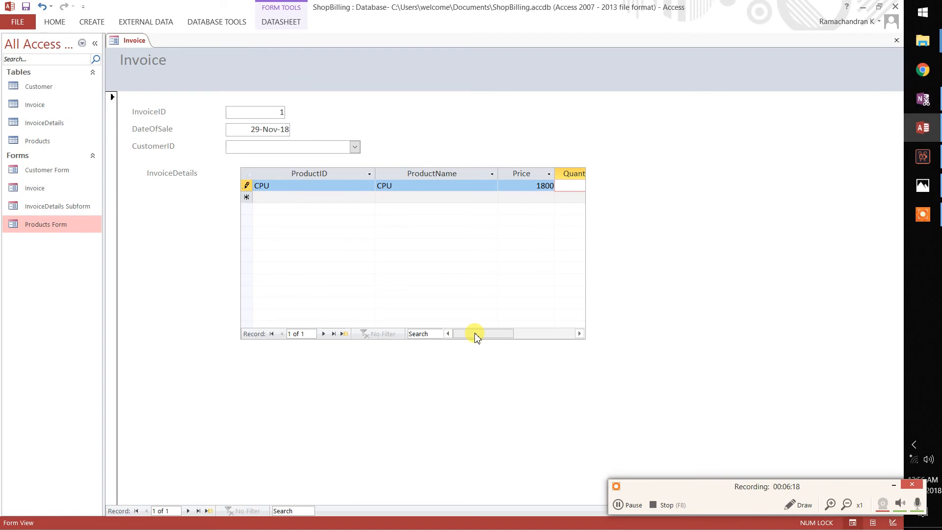
left_click_drag(476, 335, 515, 333)
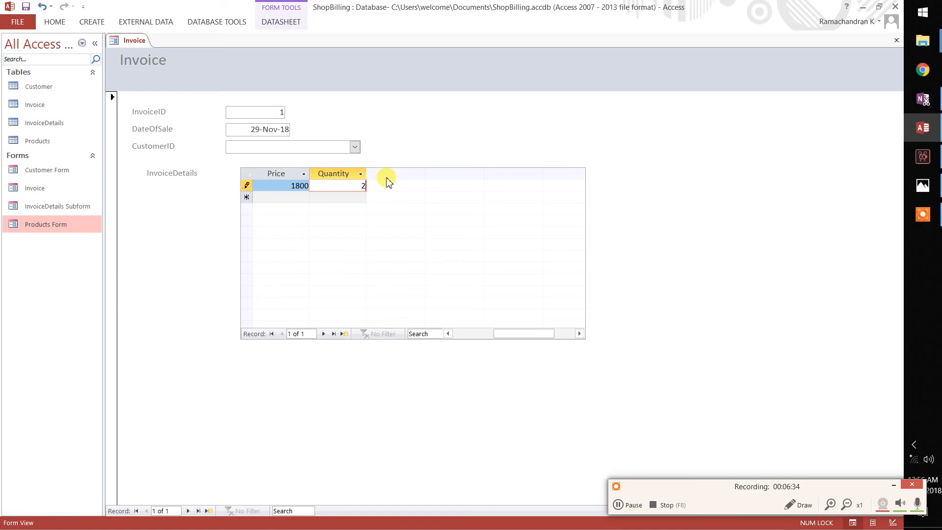
left_click_drag(508, 334, 479, 334)
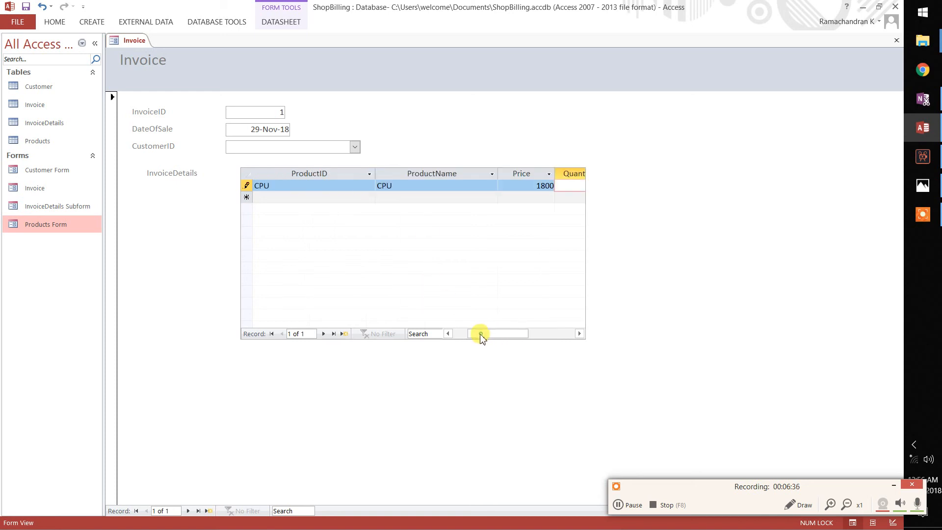